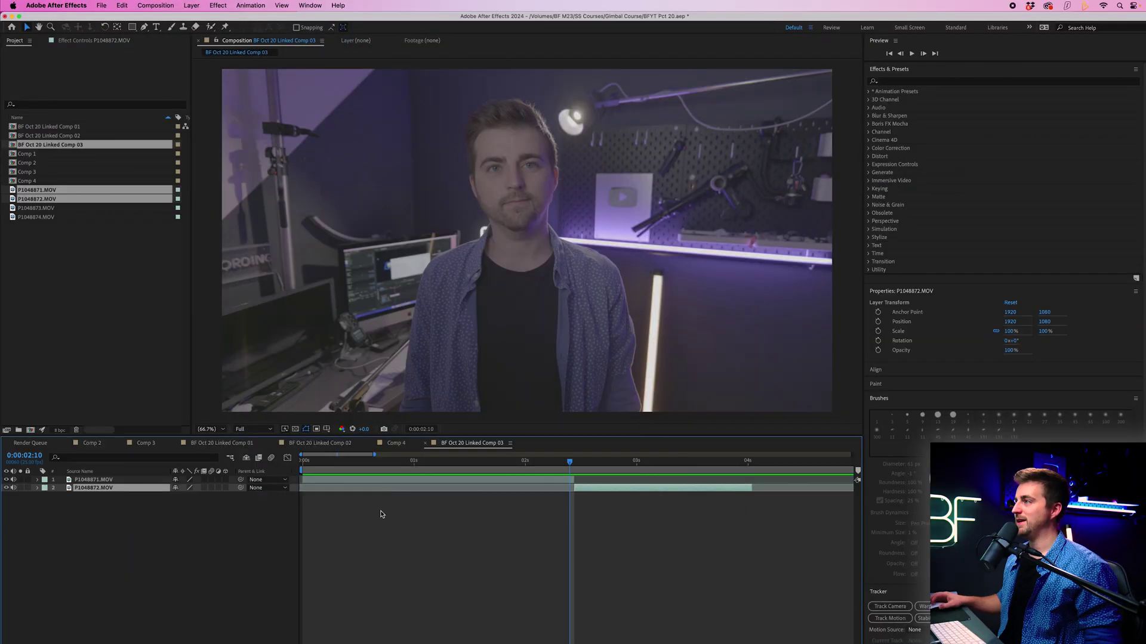
Add a null object to the composition and parent P1048871.MOV and P1048872.MOV to it
left_click(191, 5)
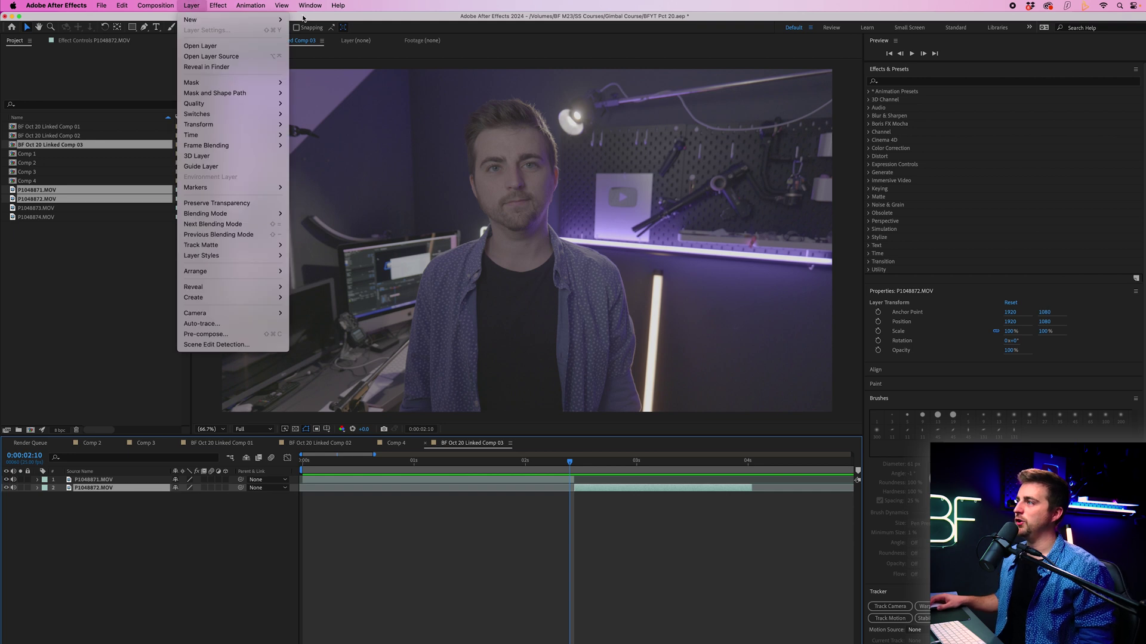
mouse_move(197, 20)
left_click(309, 62)
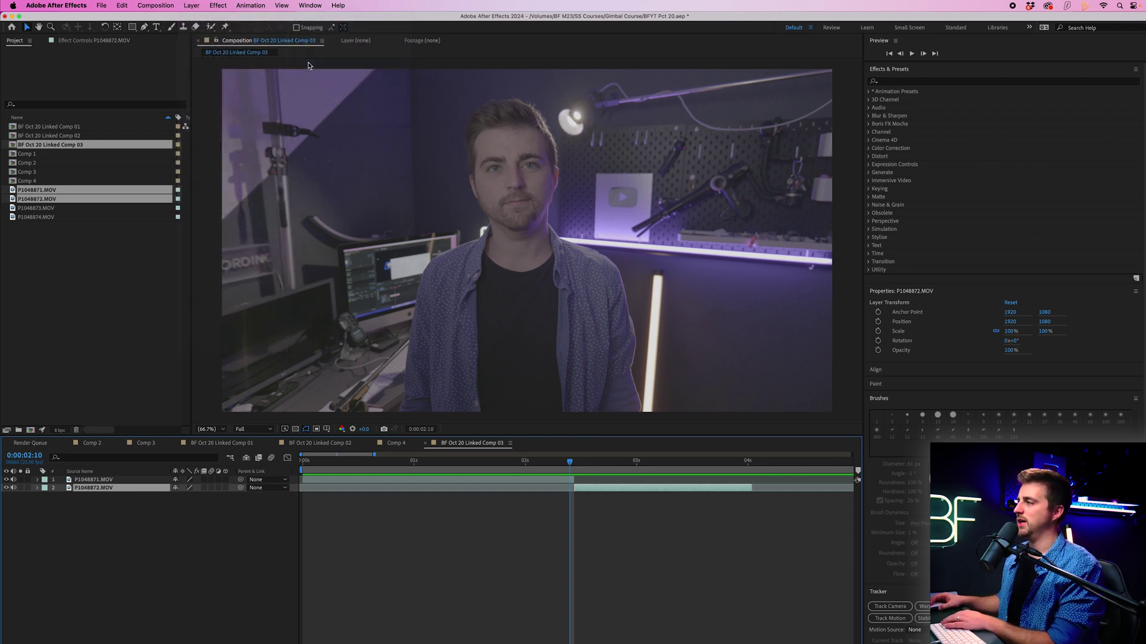
left_click_drag(118, 488, 112, 488)
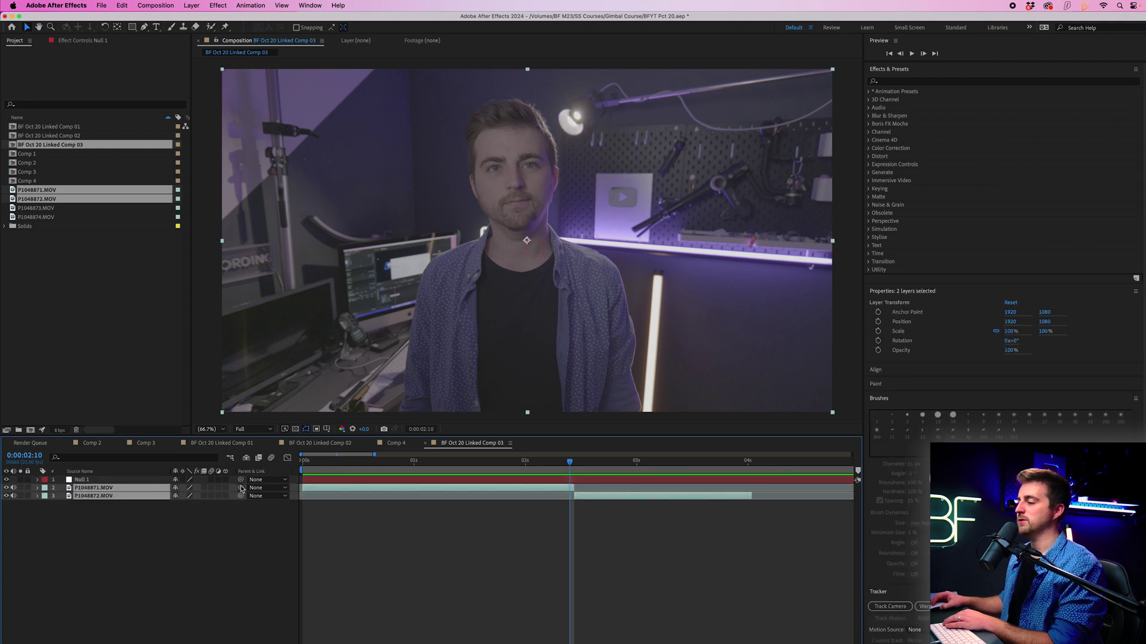
left_click_drag(239, 488, 83, 486)
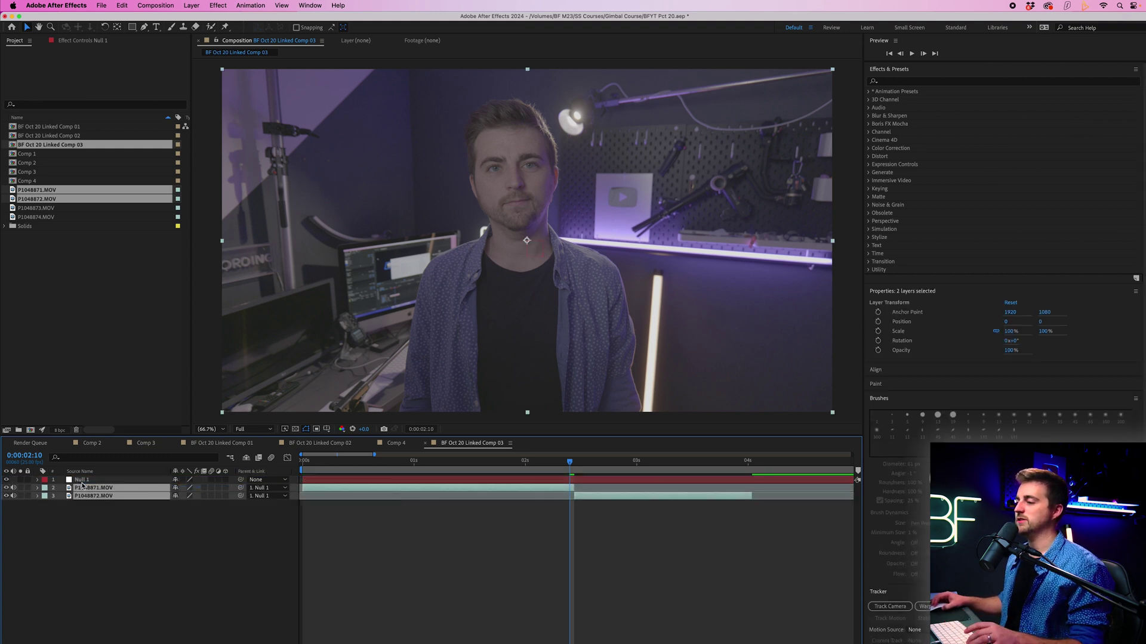
Try scaling Null 1 up to 122% to check that both parented clips enlarge together
left_click(123, 481)
key("s")
mouse_move(190, 488)
left_mouse_down()
mouse_move(173, 488)
mouse_move(204, 488)
left_mouse_up()
left_click_drag(571, 462, 583, 463)
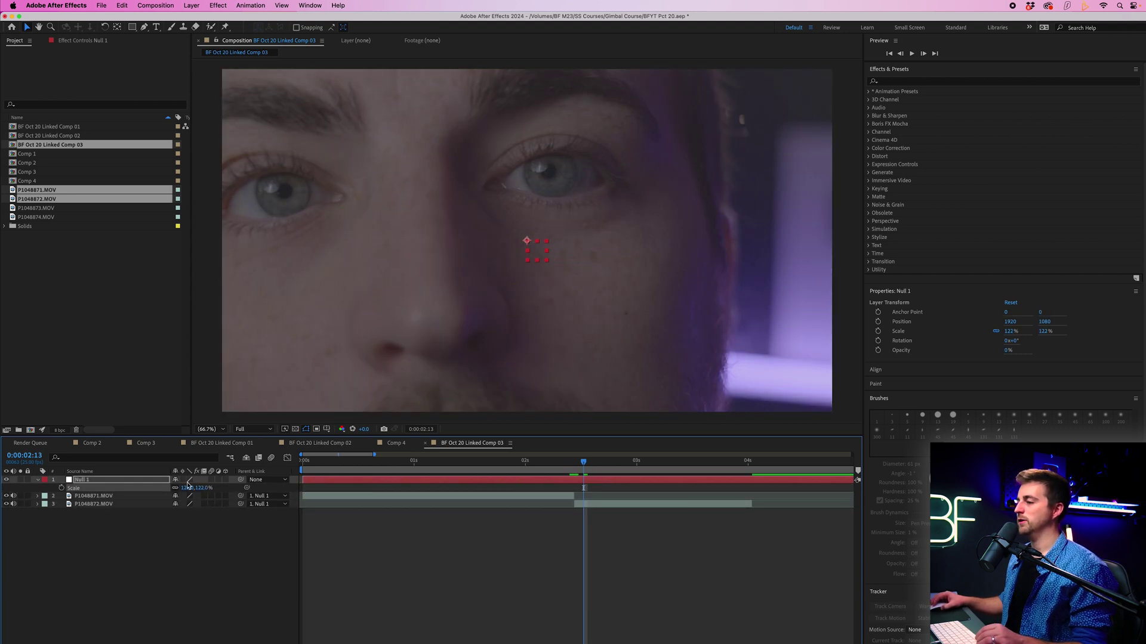
mouse_move(163, 489)
left_mouse_down()
mouse_move(144, 488)
mouse_move(173, 488)
left_mouse_up()
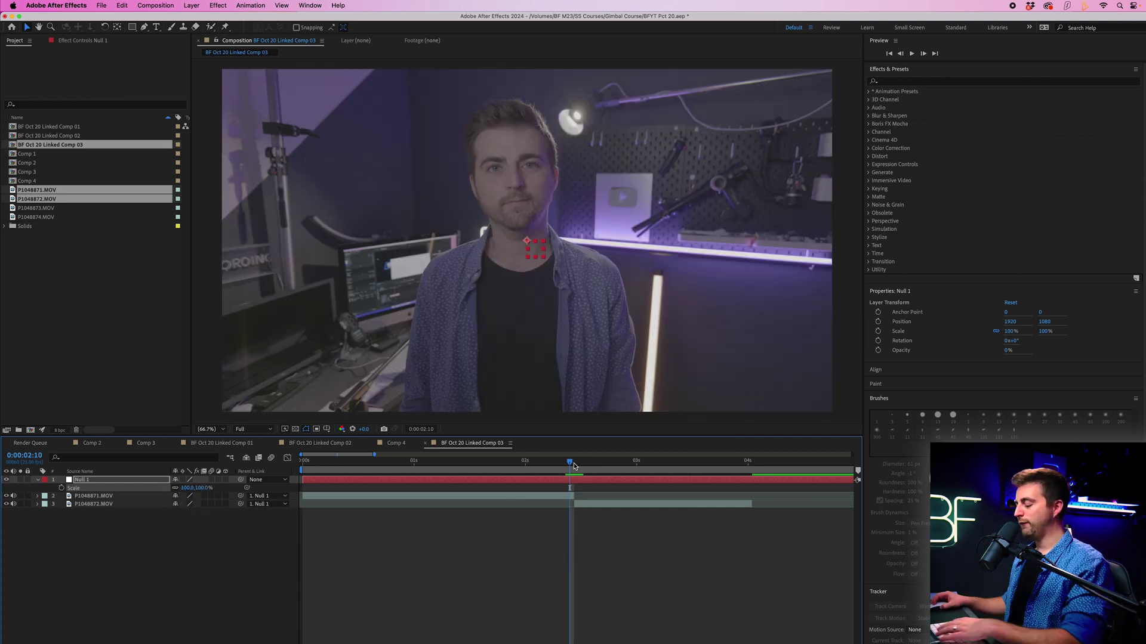
Extend the start of P1048872.MOV back to 0:00:02:10 so it overlaps the end of P1048871.MOV
key("Page_Up")
key("Page_Up")
key("Page_Up")
scroll(568, 507, "up", 3)
left_click(535, 505)
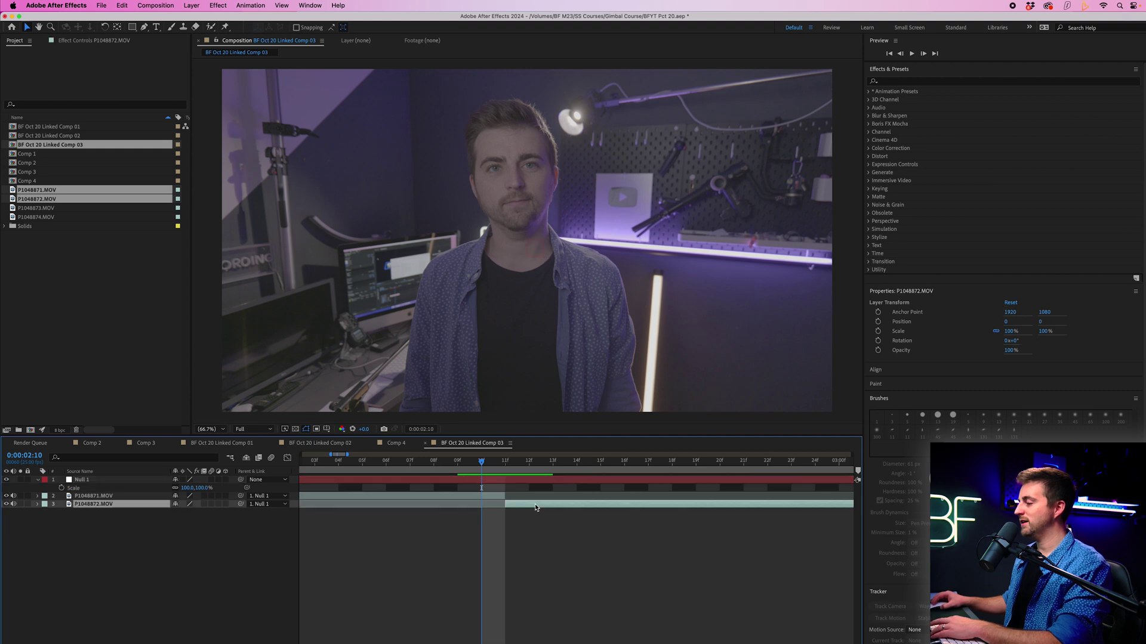
left_click_drag(495, 468, 482, 467)
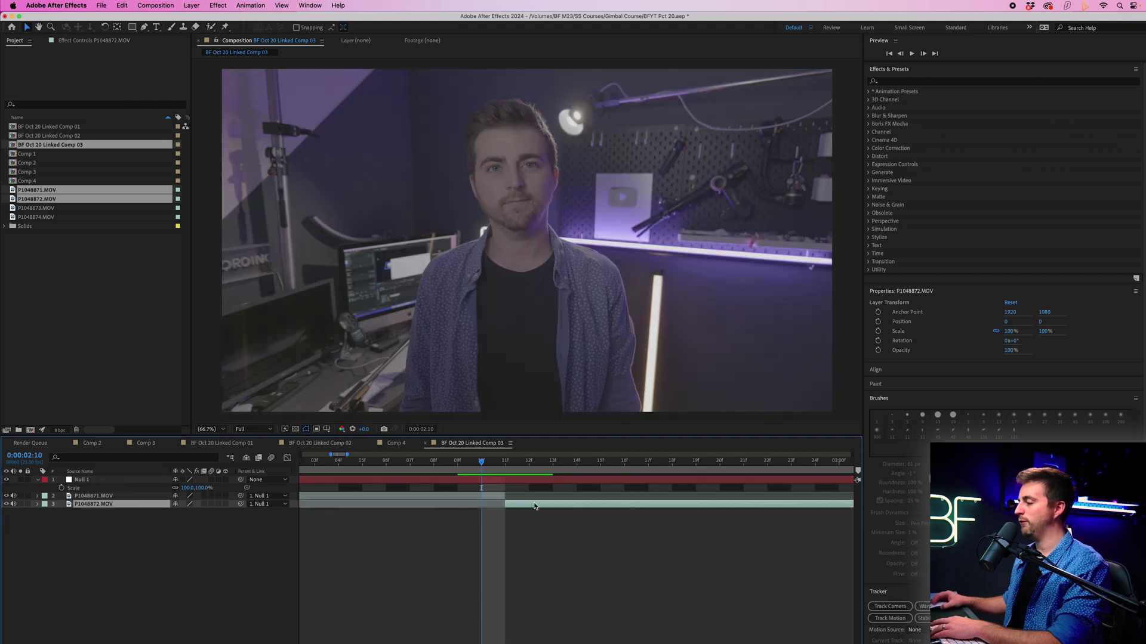
Lower the opacity of P1048871.MOV to 42% and lock the P1048872.MOV layer
left_click(475, 496)
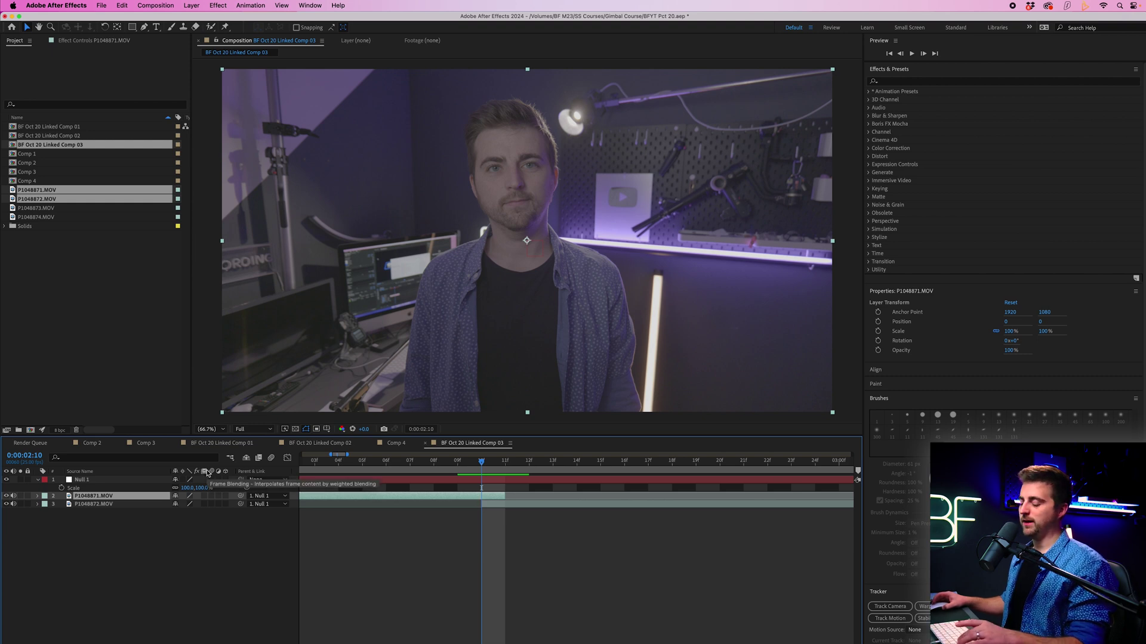
key("t")
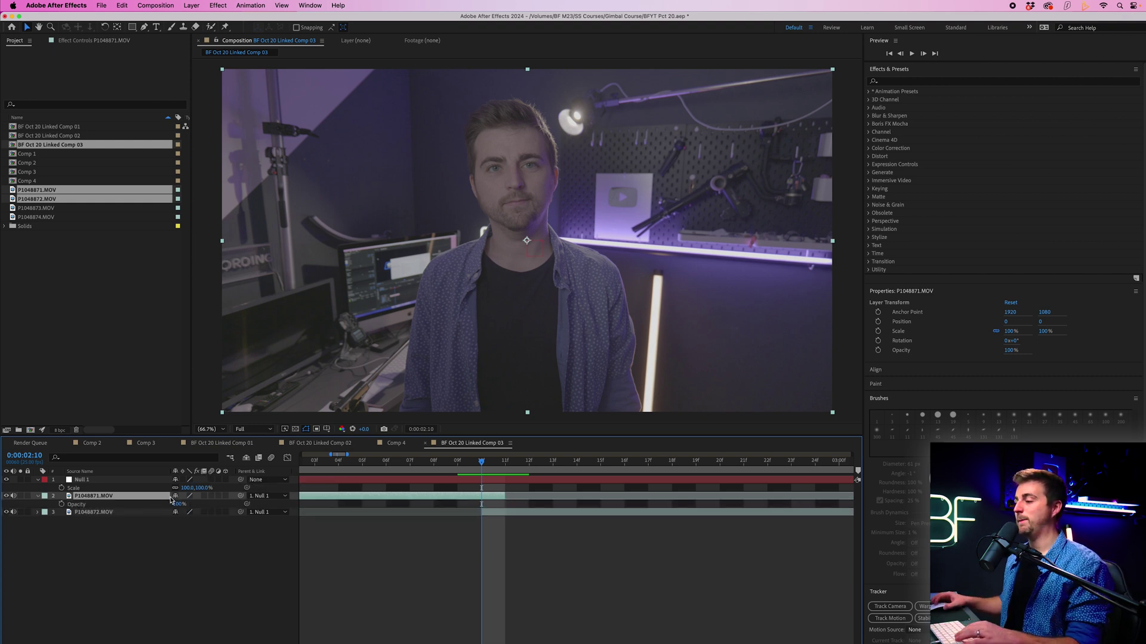
left_click_drag(179, 507, 156, 506)
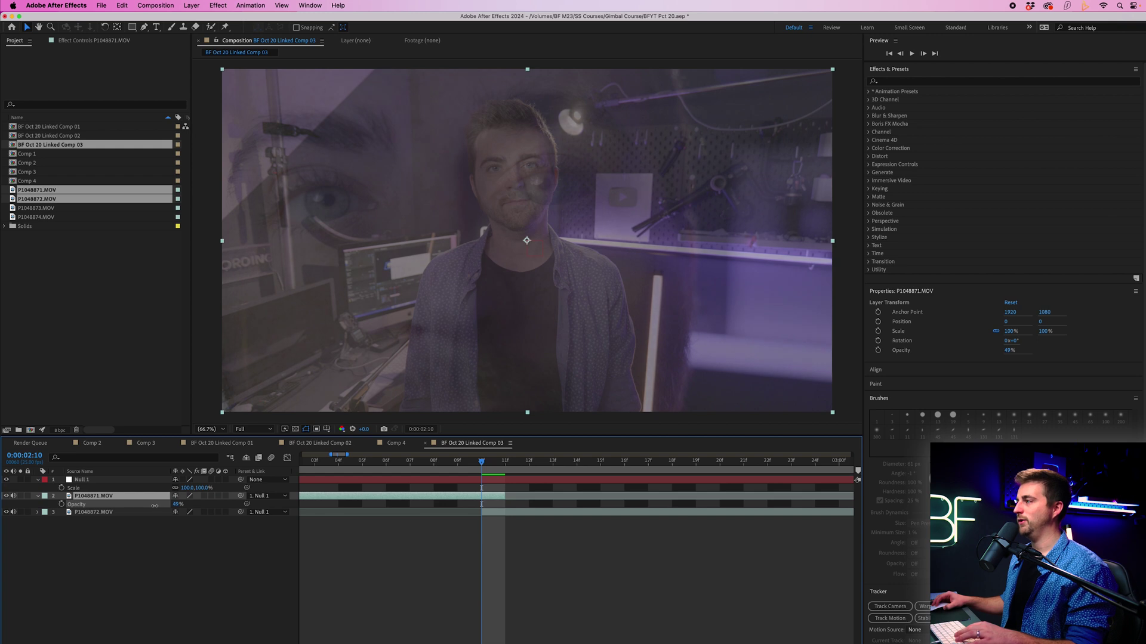
left_click_drag(155, 506, 150, 506)
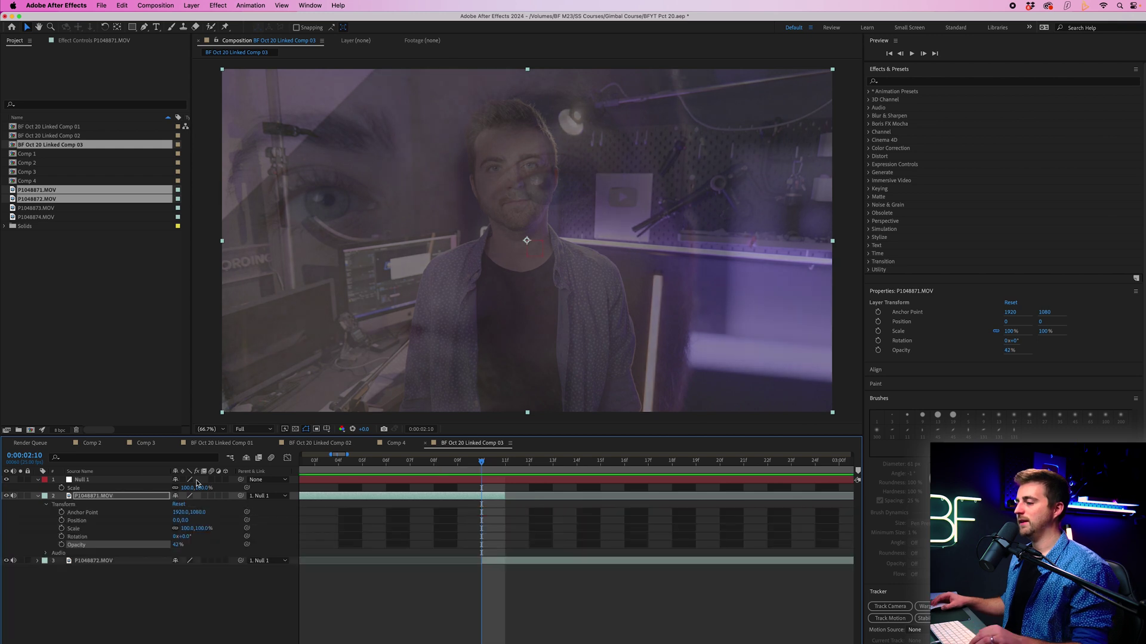
left_click(27, 561)
left_click(593, 539)
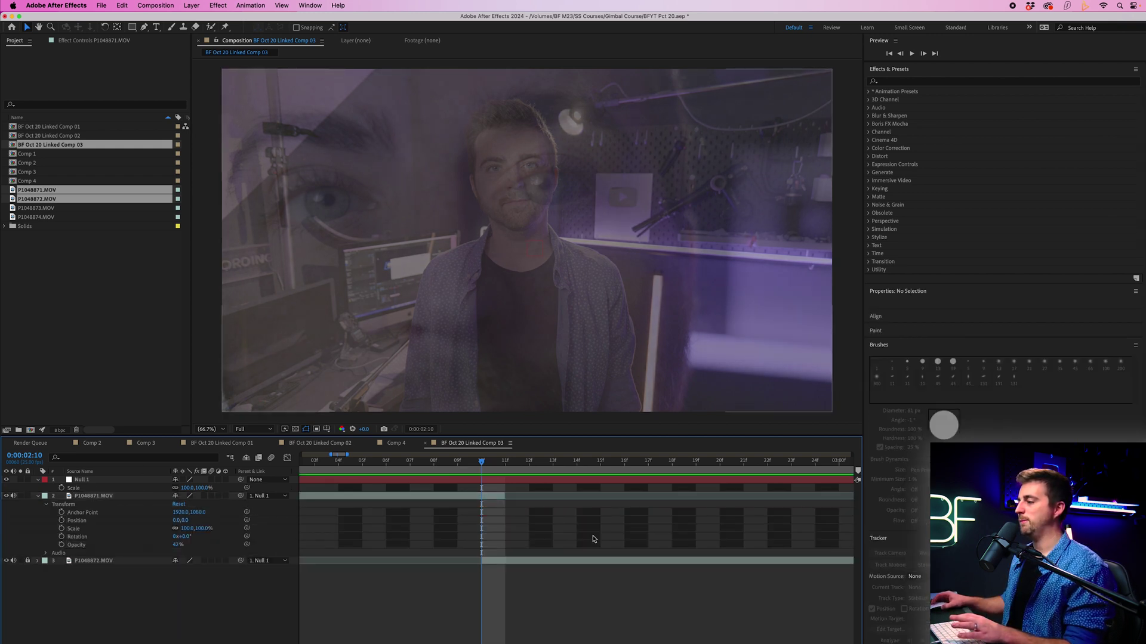
Scale P1048871.MOV to 627% and position it at -22, 2595 so its face lines up with the close-up underneath
left_click(101, 497)
left_click_drag(188, 528, 308, 510)
left_click_drag(349, 213, 331, 463)
left_click_drag(428, 210, 410, 214)
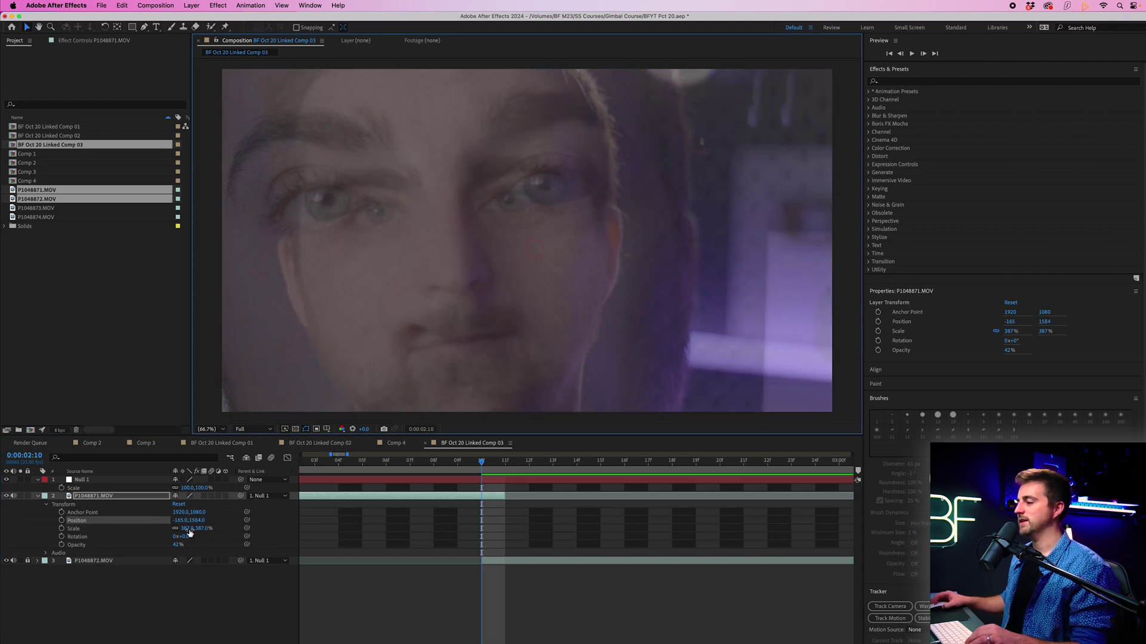
left_click_drag(190, 528, 292, 528)
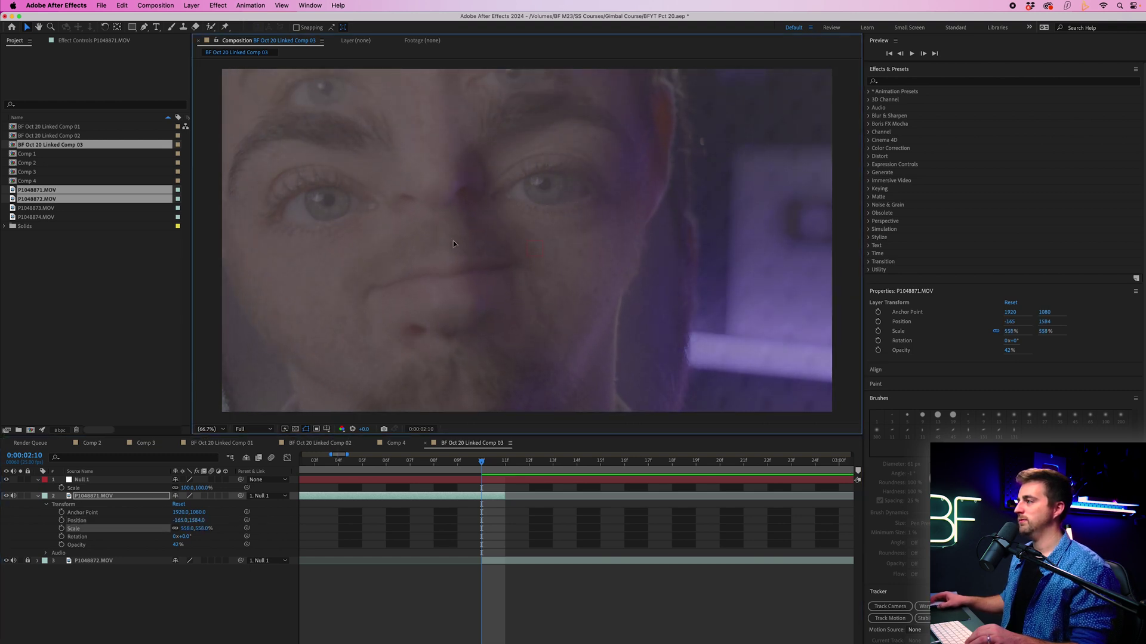
left_click_drag(454, 244, 467, 351)
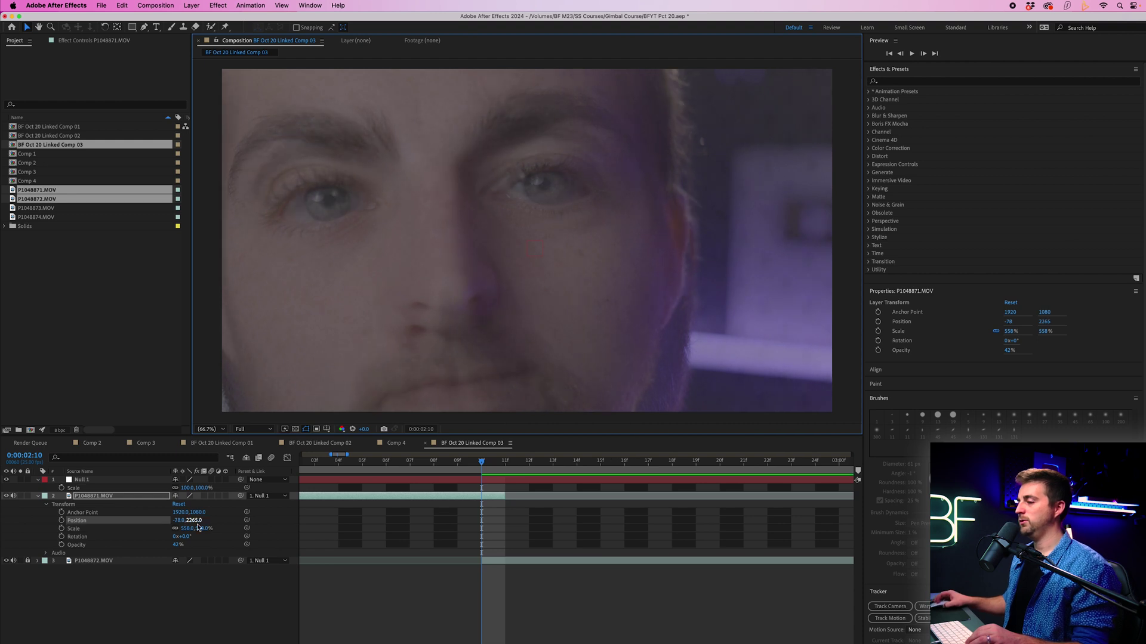
left_click_drag(184, 523, 228, 528)
left_click_drag(544, 234, 553, 271)
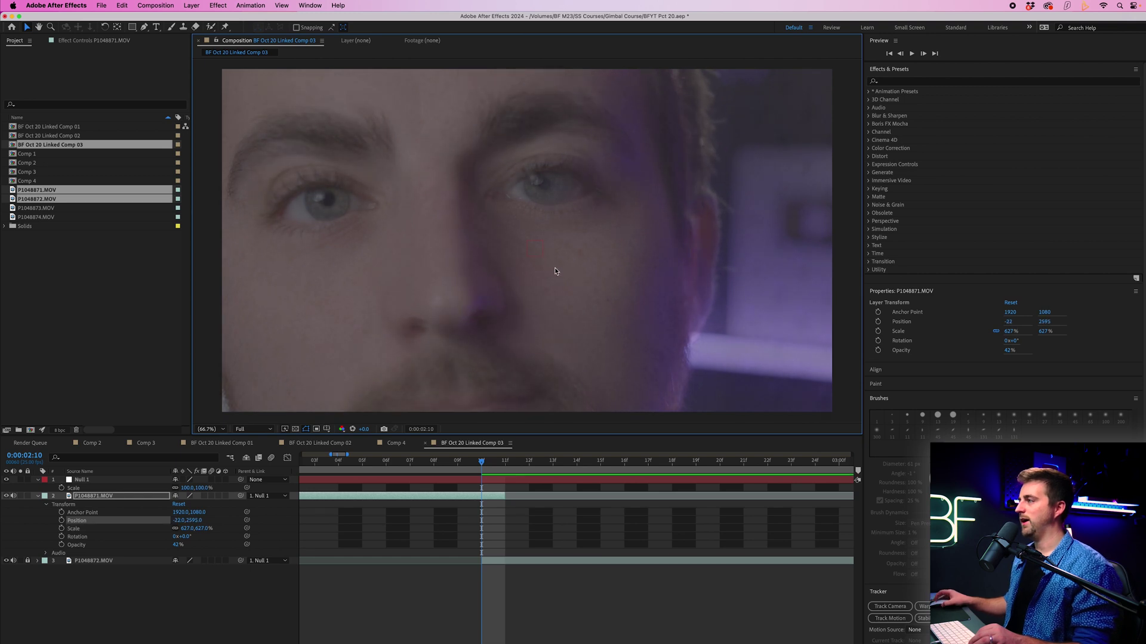
Restore the opacity of P1048871.MOV to 100% and check the match between the clips at the cut
left_click(466, 481)
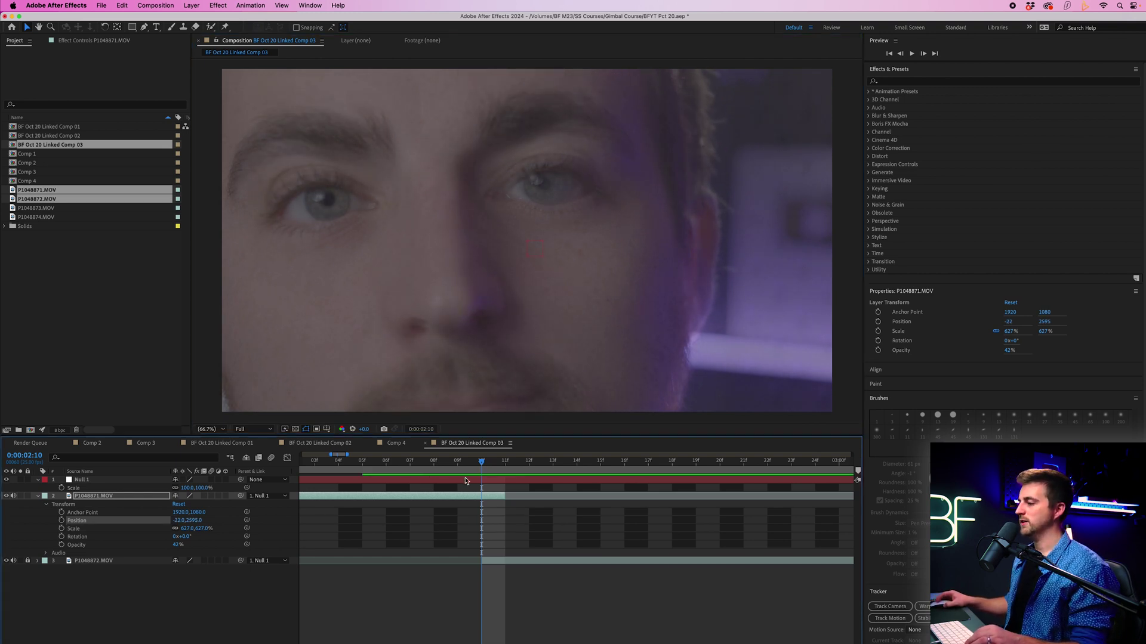
left_click_drag(177, 545, 356, 543)
left_click_drag(481, 462, 469, 467)
left_click(481, 465)
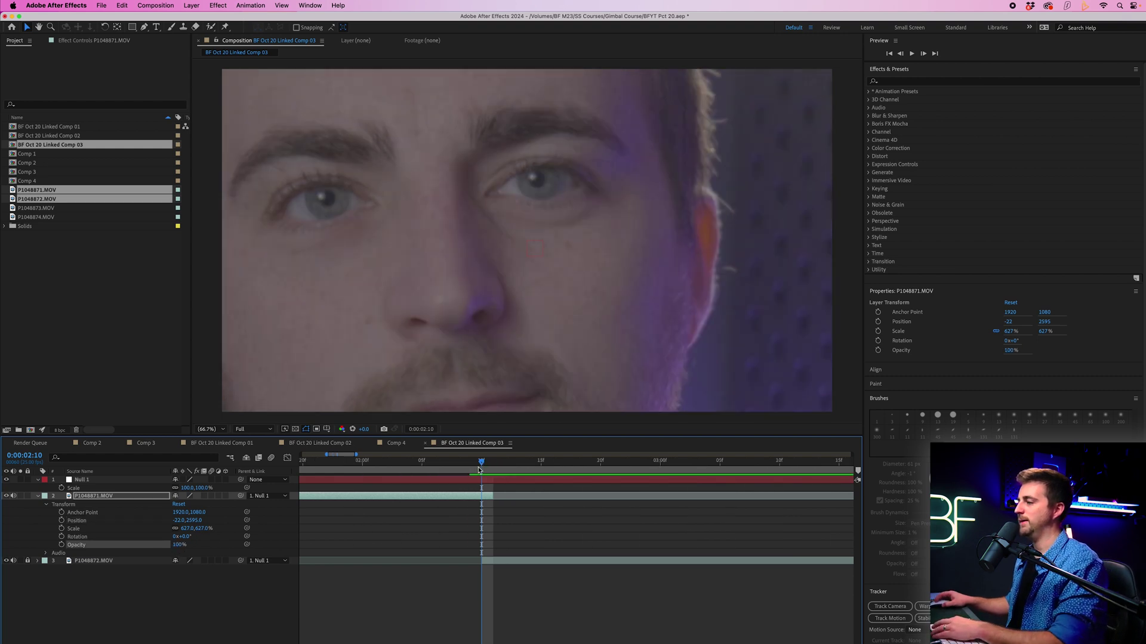
key("semicolon")
Add Position and Scale keyframes to Null 1 at 0:00:02:13
left_click(115, 481)
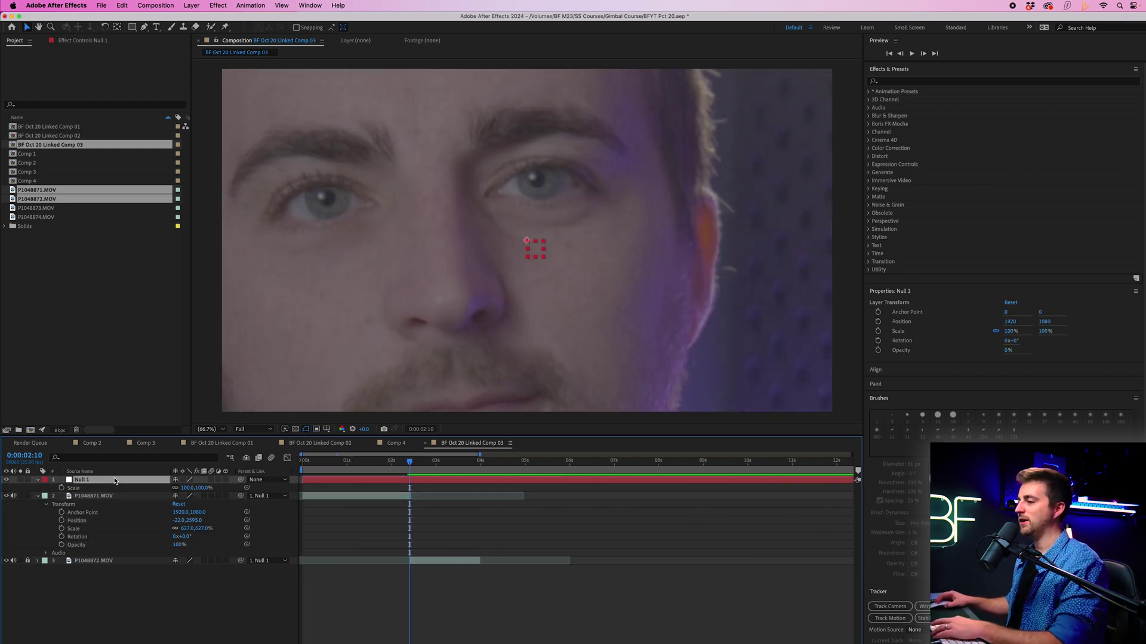
left_click(38, 481)
key("semicolon")
left_click_drag(410, 466, 458, 471)
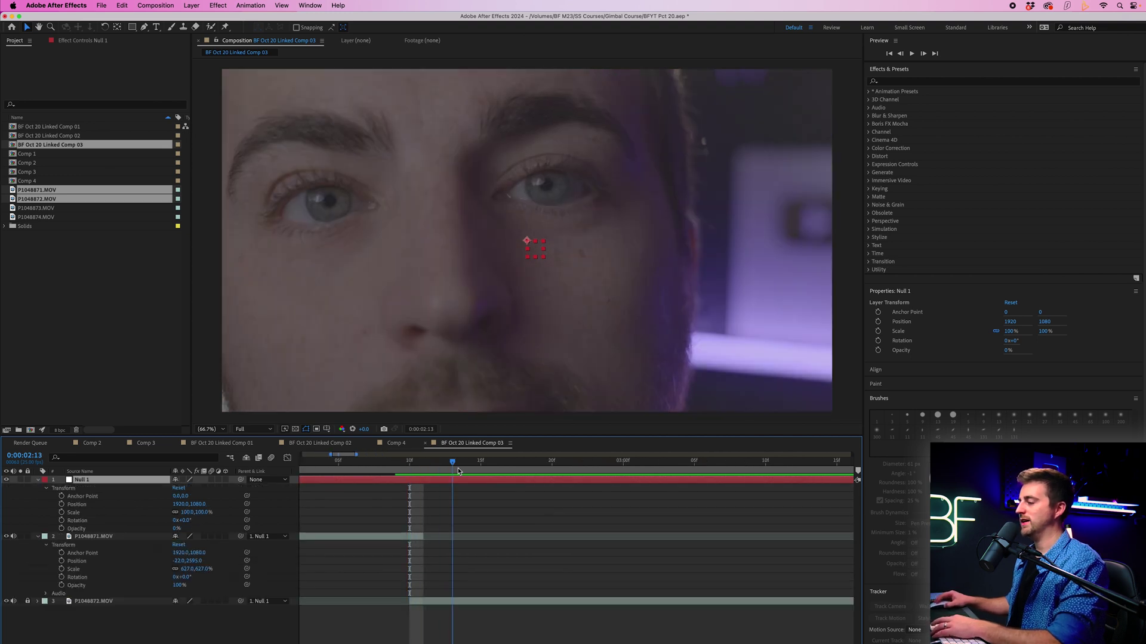
left_click(61, 504)
left_click(61, 512)
Keyframe Null 1 at 0:00:02:05 with a scale of 16% and a position of 1920, 665 to frame the wide shot
left_click_drag(442, 469, 338, 477)
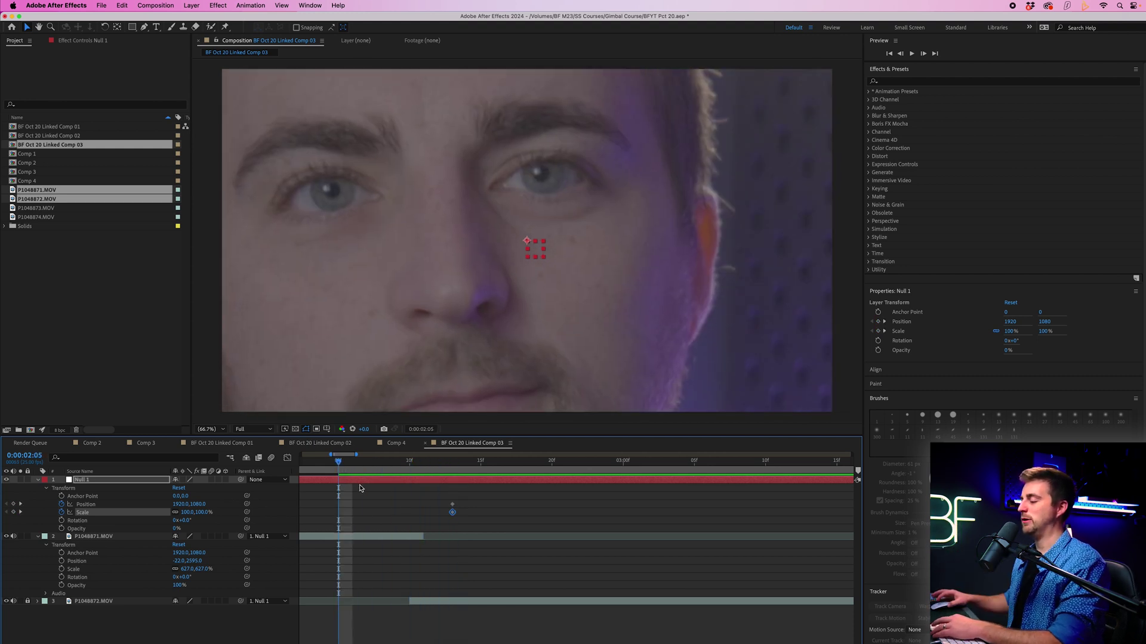
scroll(361, 488, "left", 3)
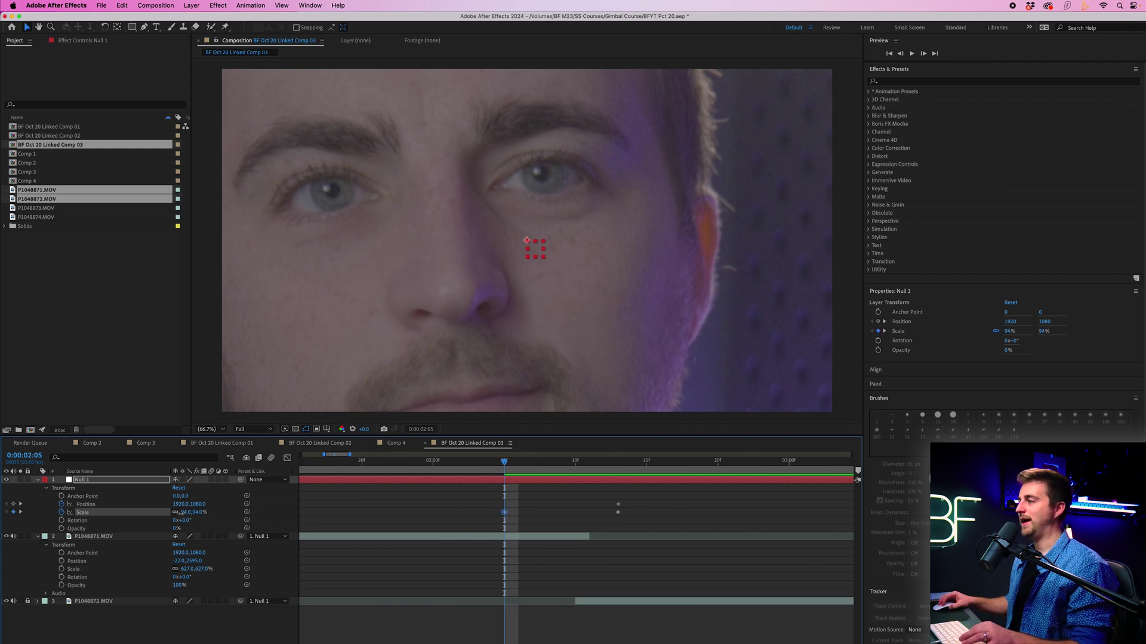
left_click_drag(178, 513, 149, 505)
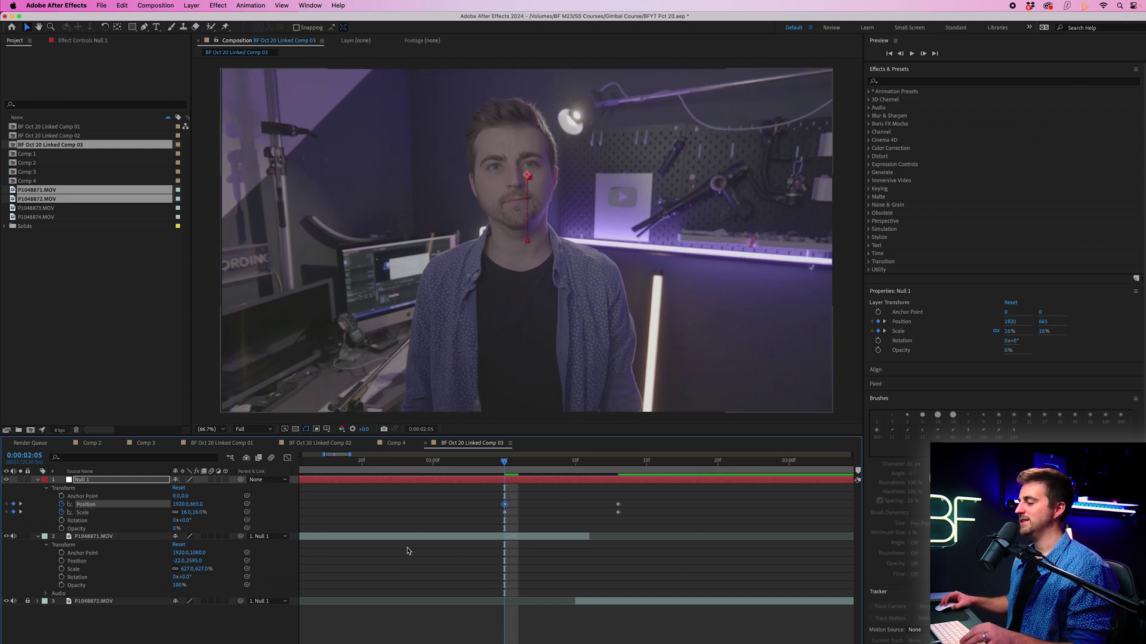
Play back the zoom between the two clips from 0:00:02:00 to review the movement
left_click_drag(523, 470, 431, 479)
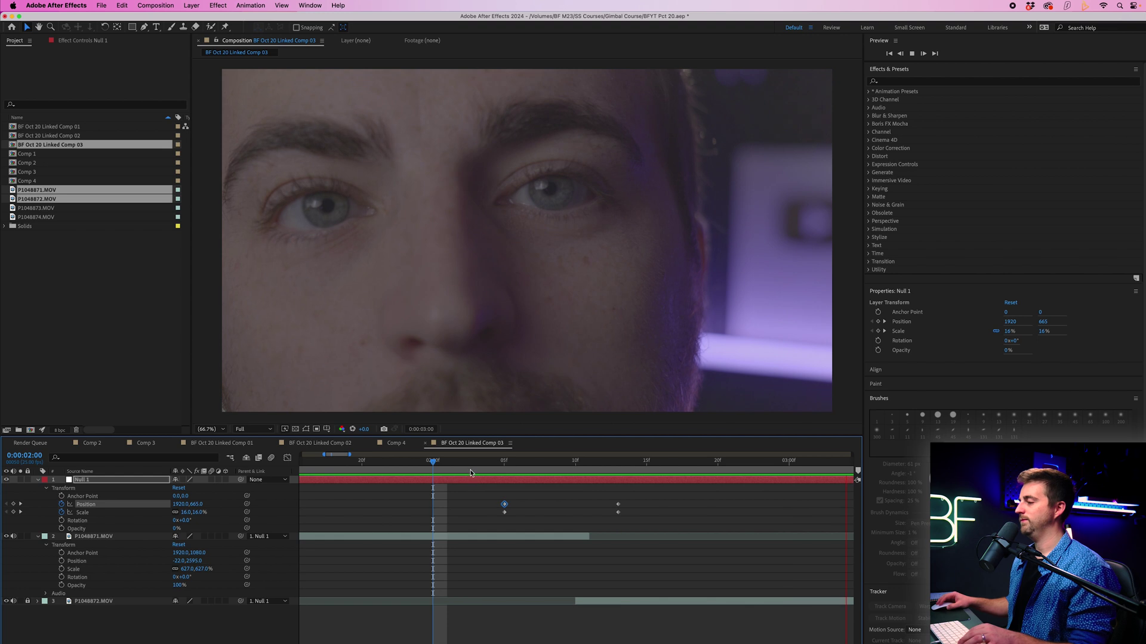
key("space")
left_click(507, 472)
left_click_drag(507, 473, 626, 509)
key("space")
key("space")
Apply Easy Ease to all four Position and Scale keyframes of Null 1 and review the playback
left_click(499, 498)
left_click_drag(676, 473, 677, 474)
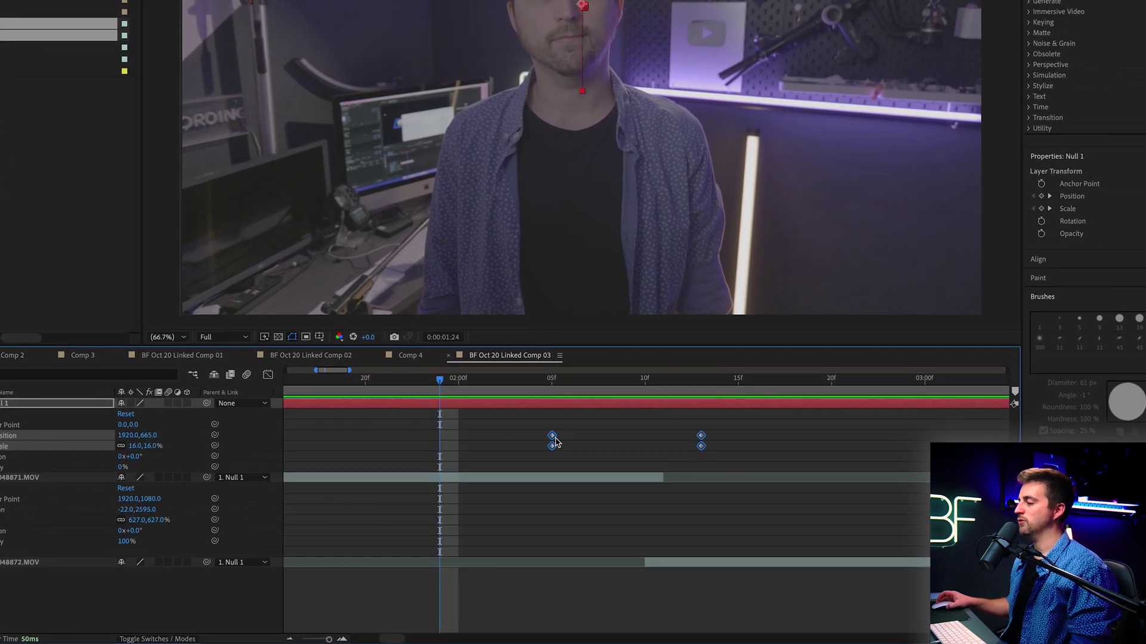
right_click(532, 465)
mouse_move(662, 633)
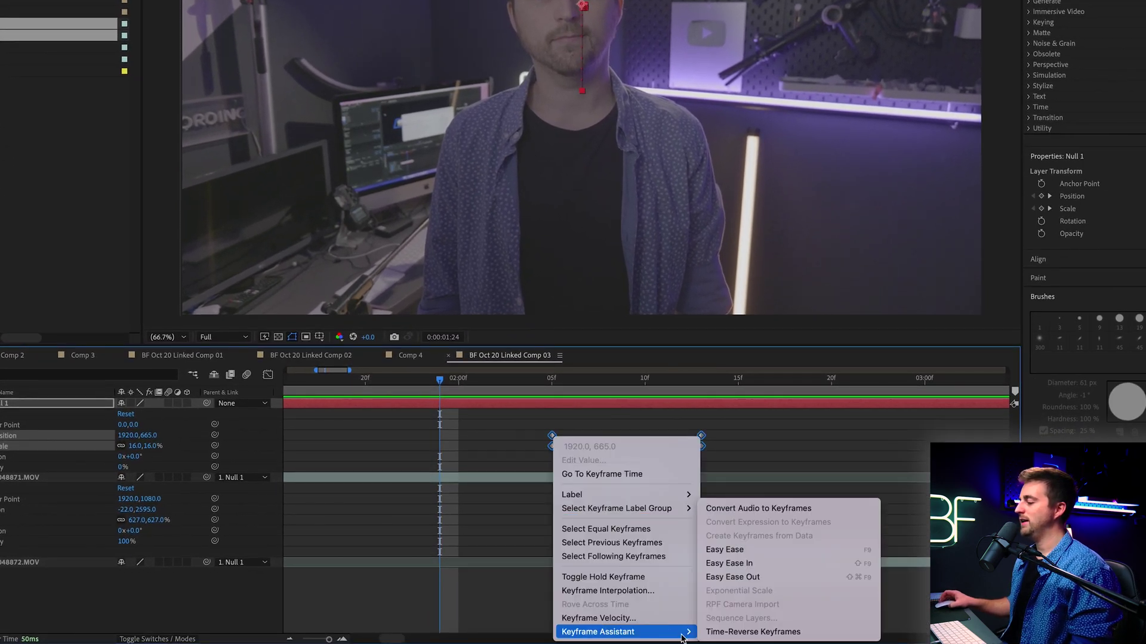
left_click(740, 553)
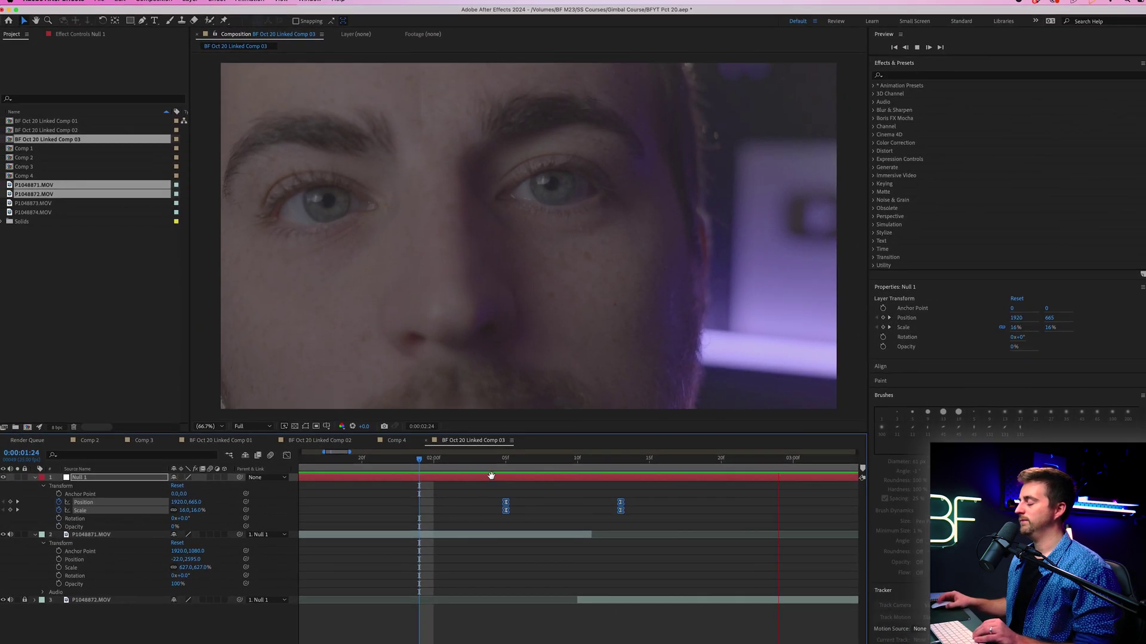
key("space")
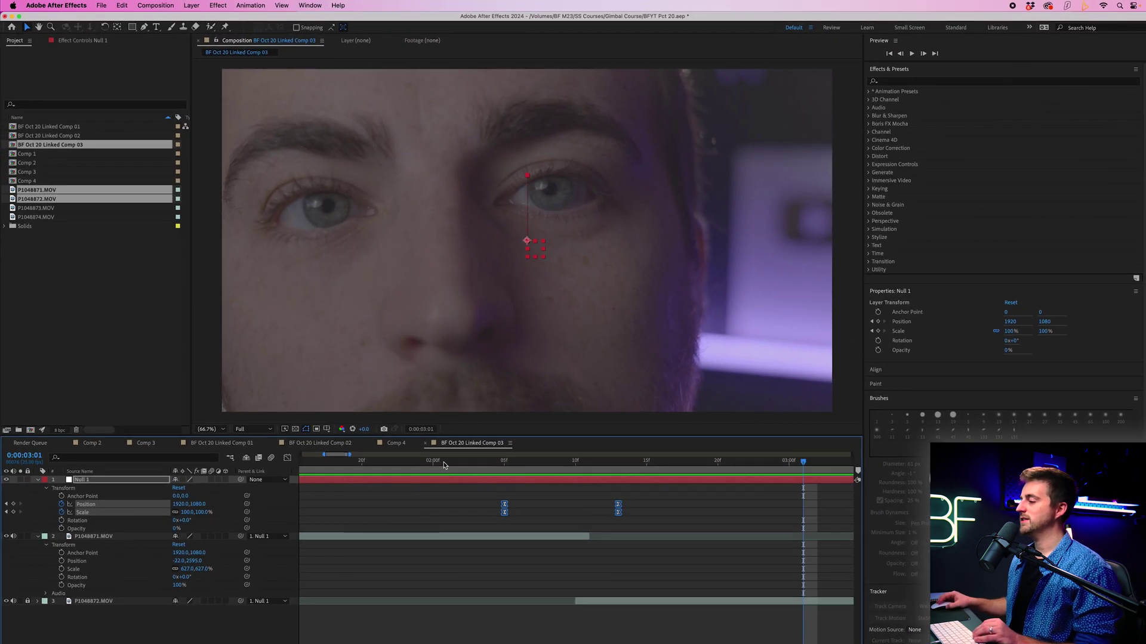
left_click_drag(447, 417, 506, 424)
Set Null 1's keyframes at 0:00:02:13 to a scale of 137% and a position of 1689, 1410, and preview the zoom
left_click_drag(483, 469, 621, 465)
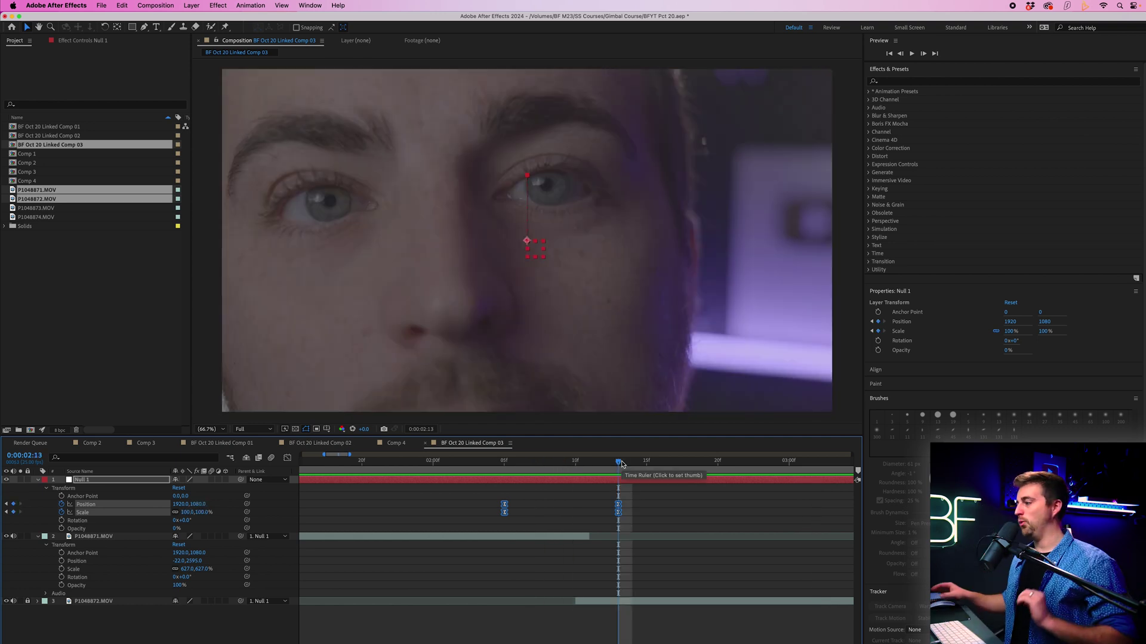
left_click(648, 509)
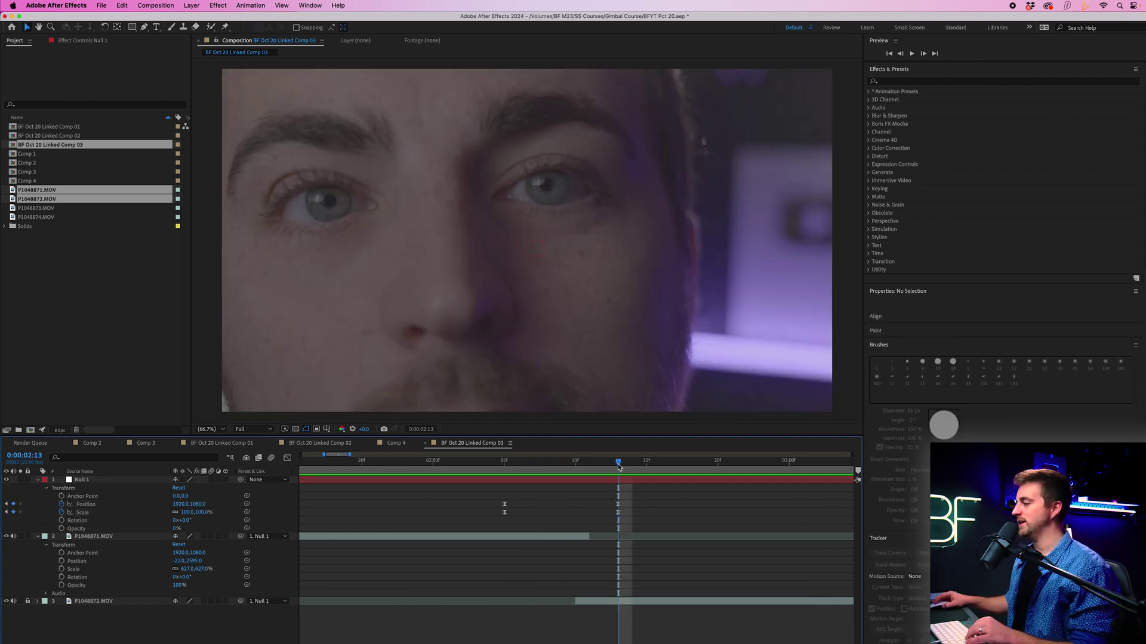
mouse_move(617, 464)
left_mouse_down()
mouse_move(608, 469)
mouse_move(619, 470)
left_mouse_up()
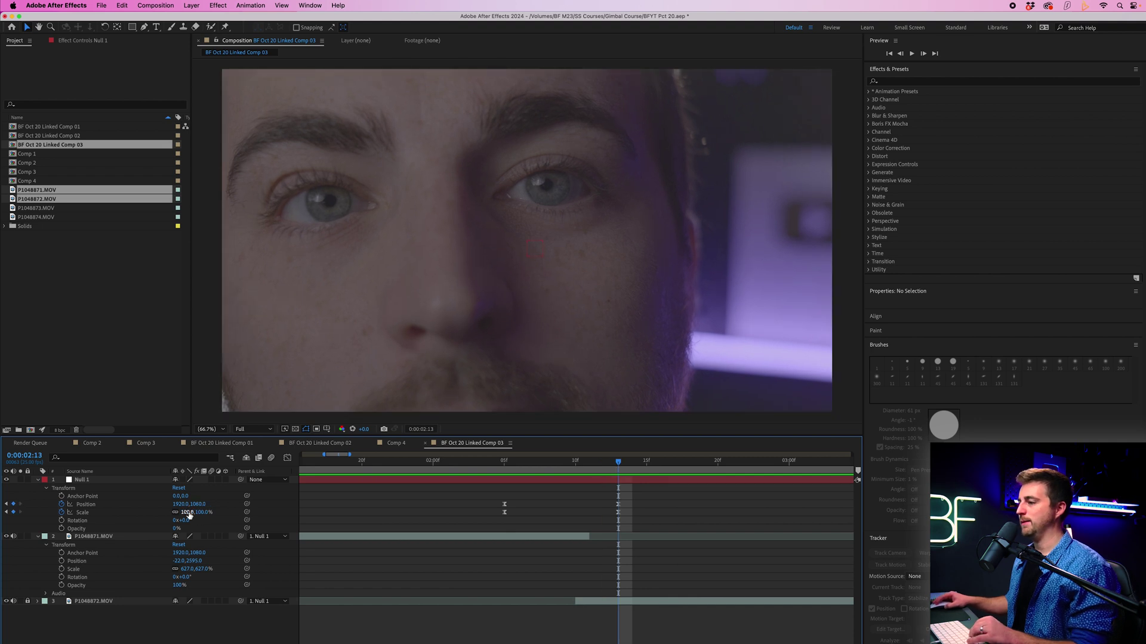
left_click_drag(188, 514, 285, 502)
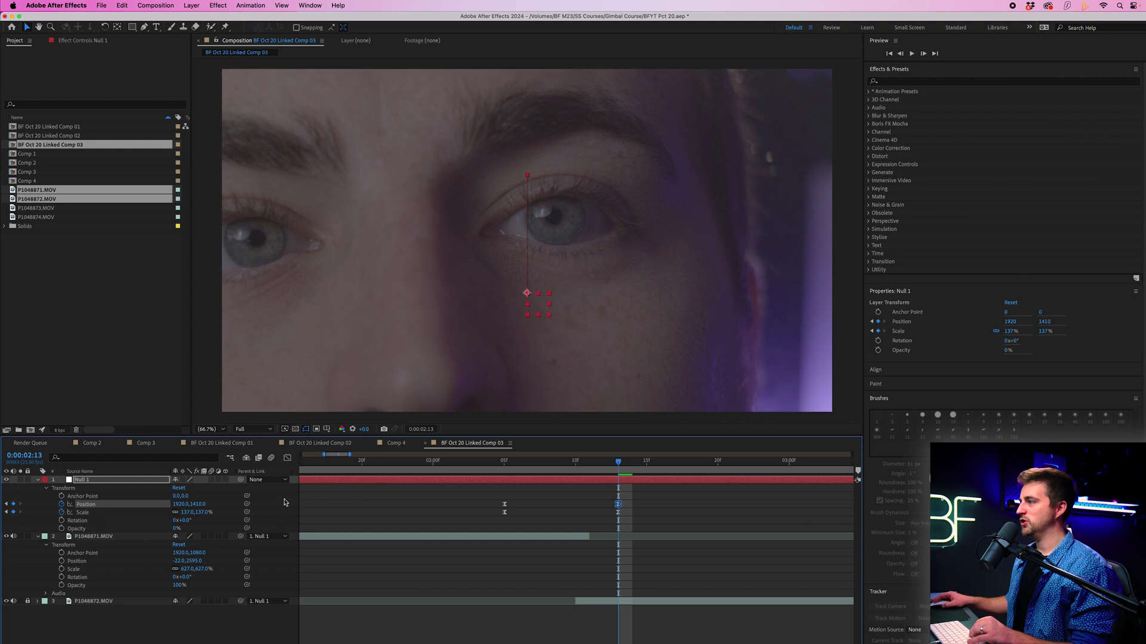
left_click_drag(188, 506, 80, 513)
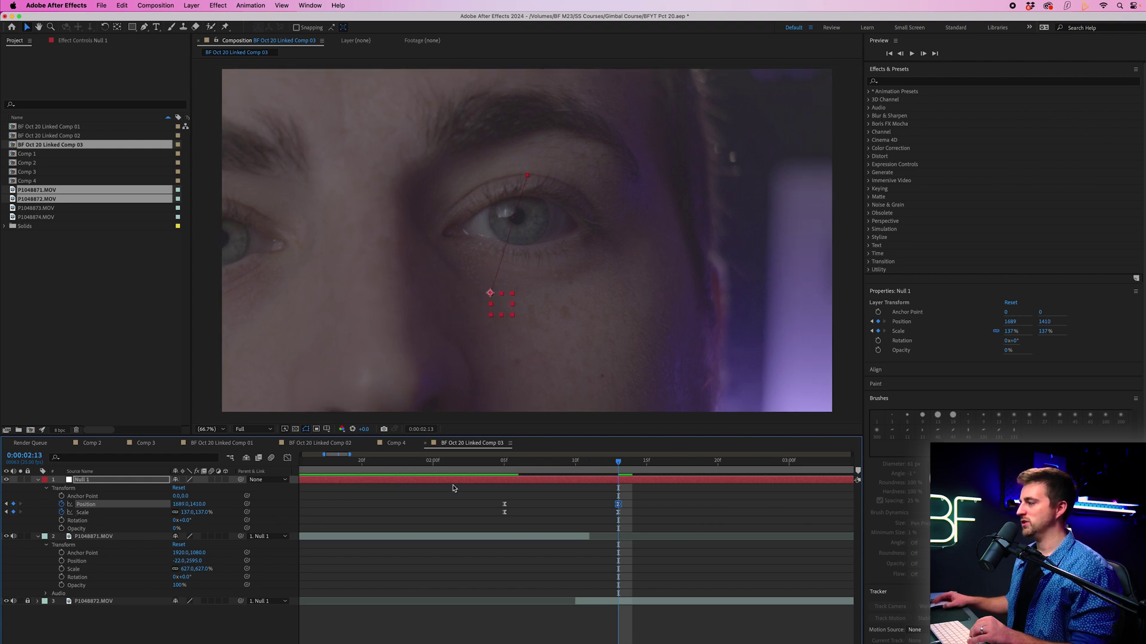
left_click(494, 475)
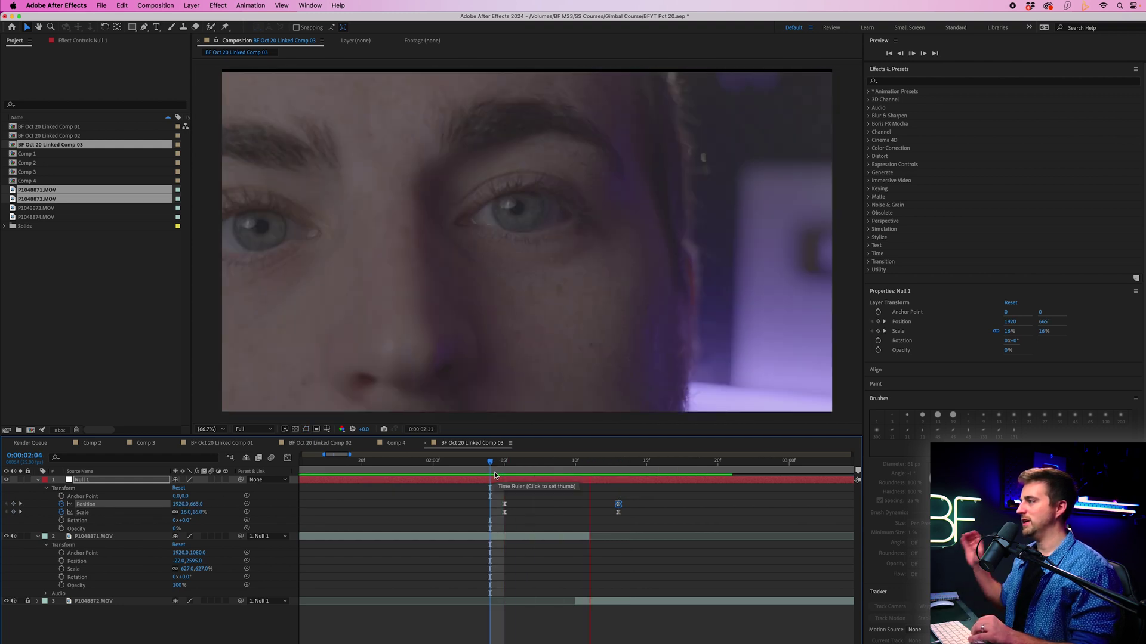
Play back the zoom from 0:00:02:04, and trim the P1048871.MOV layer to end at 0:00:02:10
left_click(492, 465)
key("space")
key("space")
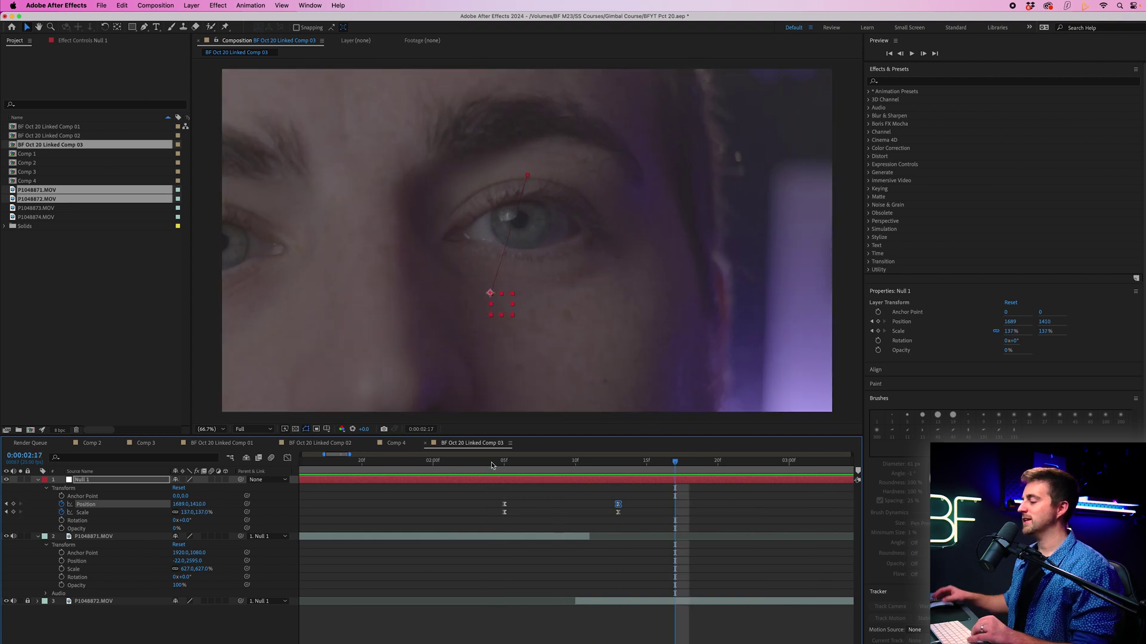
left_click(593, 463)
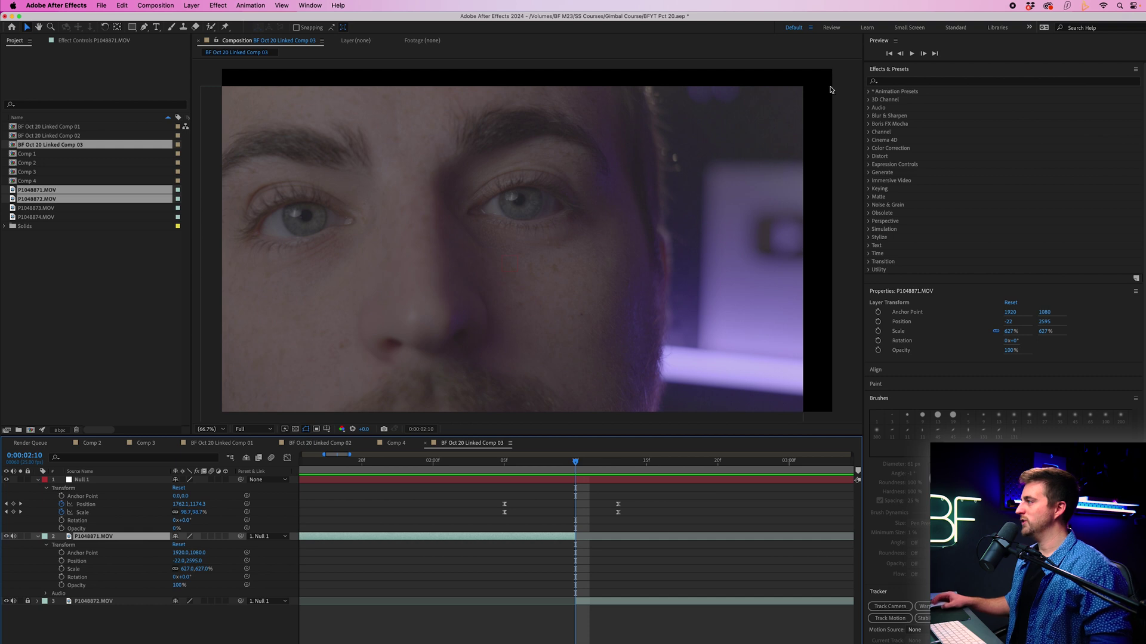
Unlock P1048872.MOV and apply Motion Tile to it with Output Width and Output Height at 200 and Mirror Edges enabled
left_click(902, 83)
type("motio")
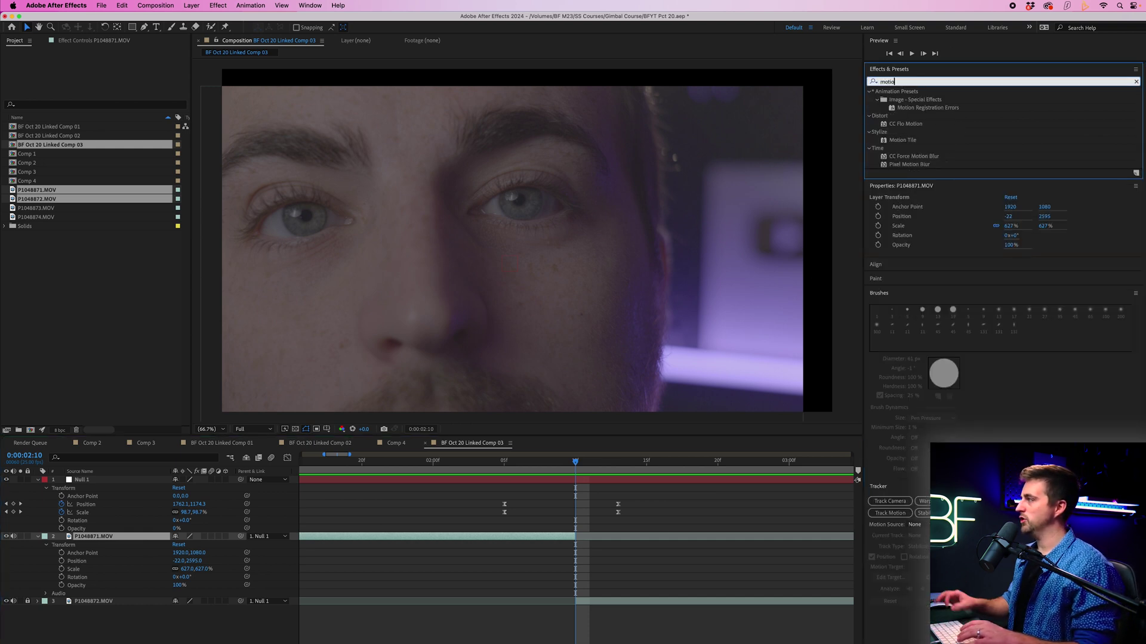
left_click_drag(906, 142, 624, 574)
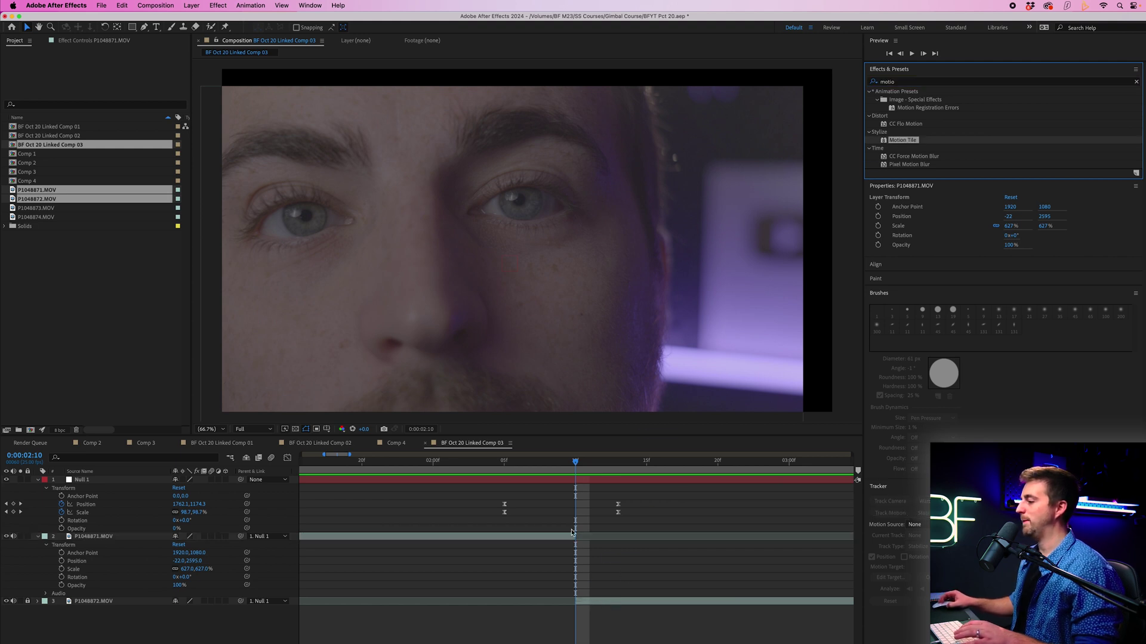
left_click(27, 601)
left_click_drag(919, 142, 122, 604)
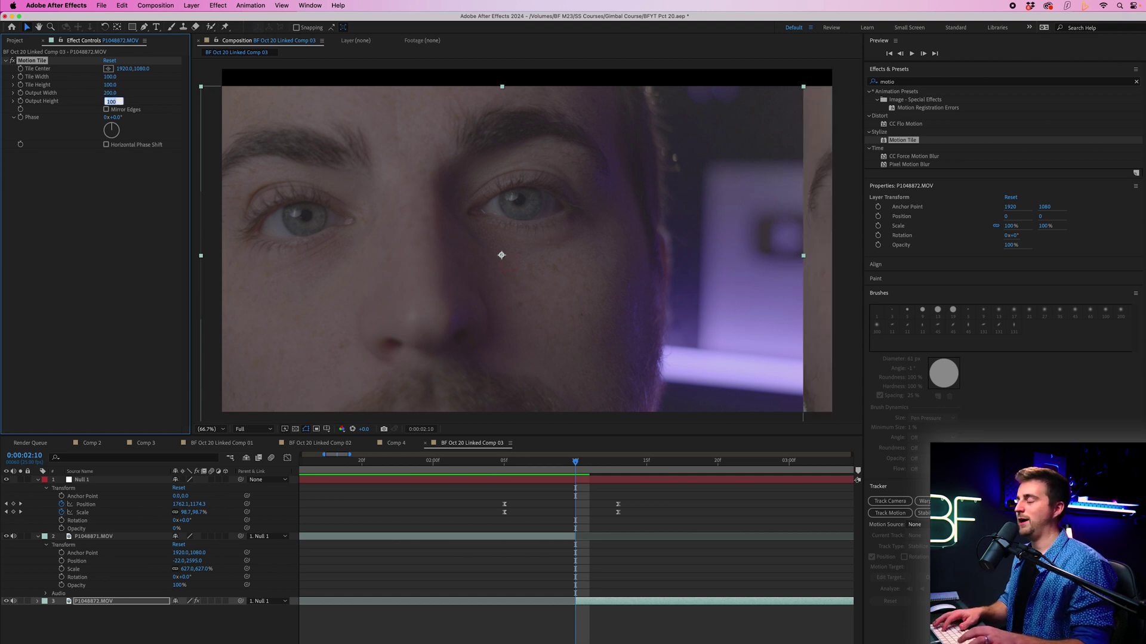
left_click(106, 109)
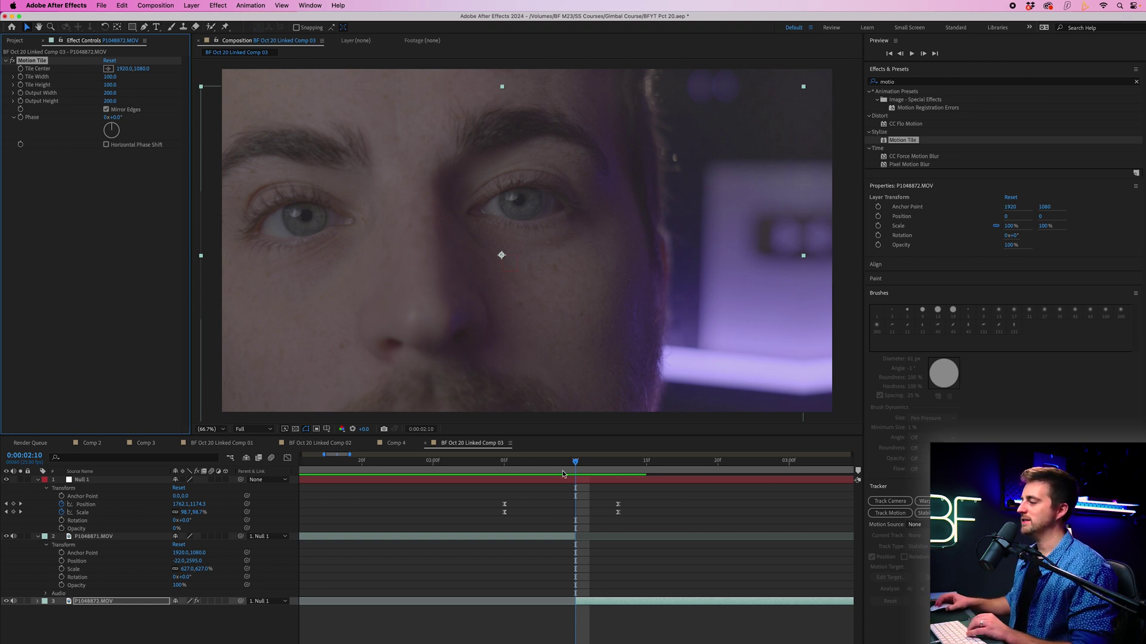
Play back the zoom repeatedly from around 0:00:02:04 to check the tiled frame edges, and stop at 0:00:02:06
left_click_drag(562, 470, 525, 471)
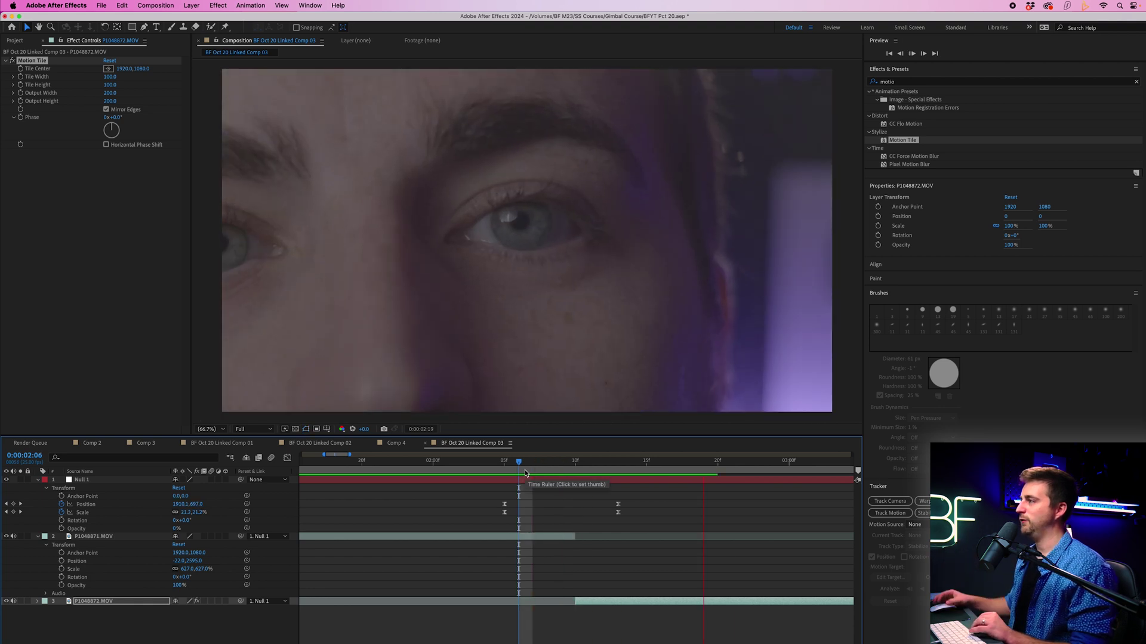
key("space")
left_click(525, 470)
key("space")
key("space")
left_click(487, 472)
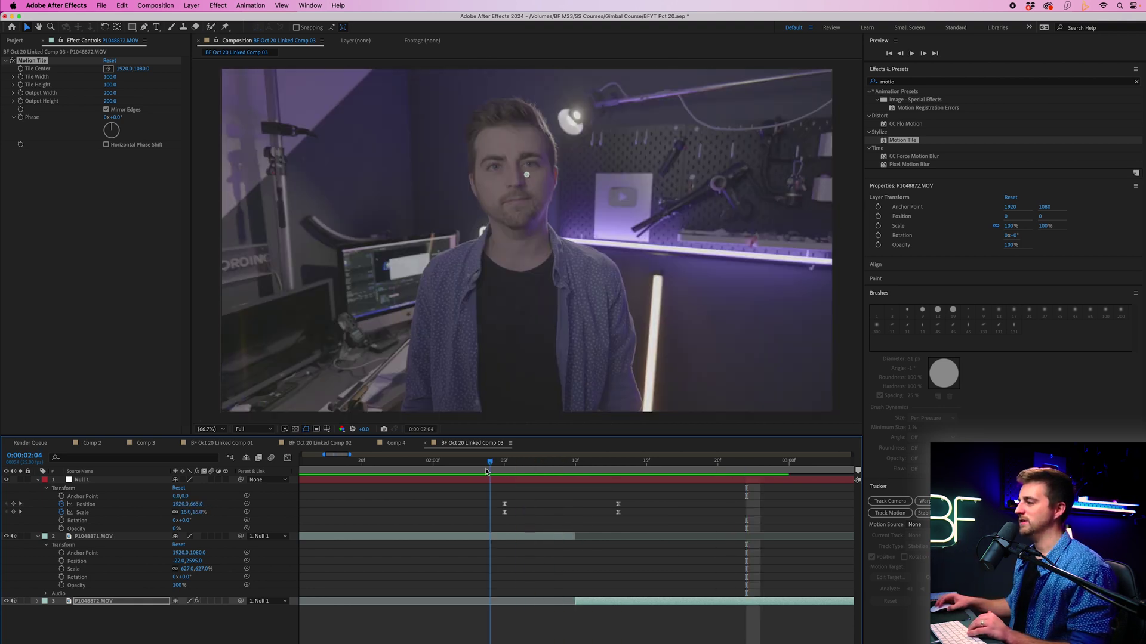
key("space")
left_click(510, 471)
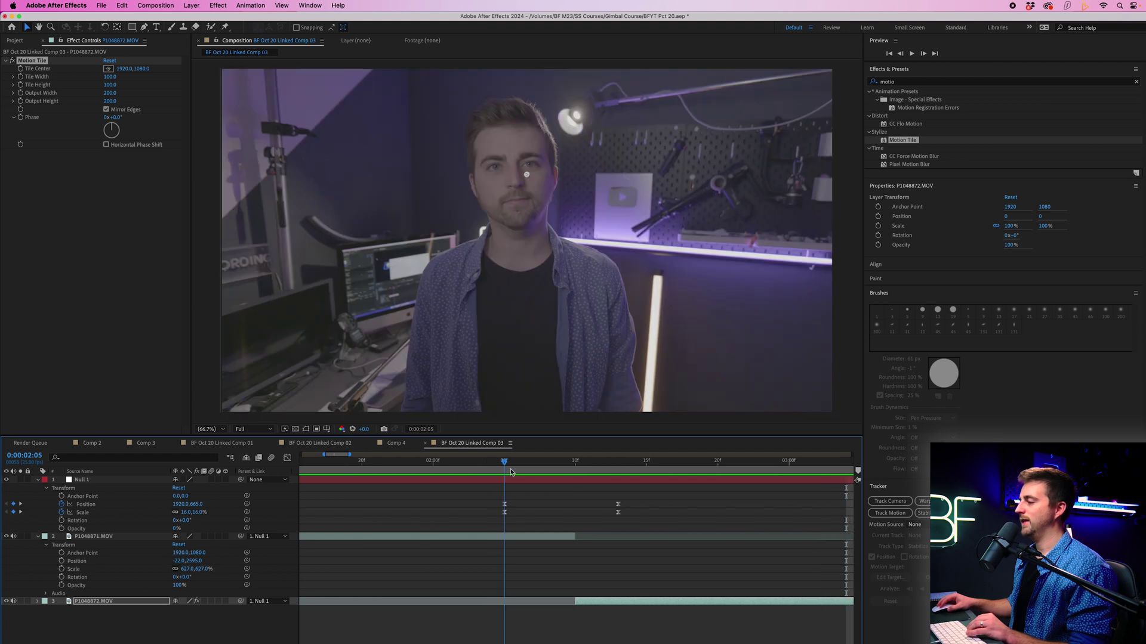
left_click_drag(510, 471, 525, 471)
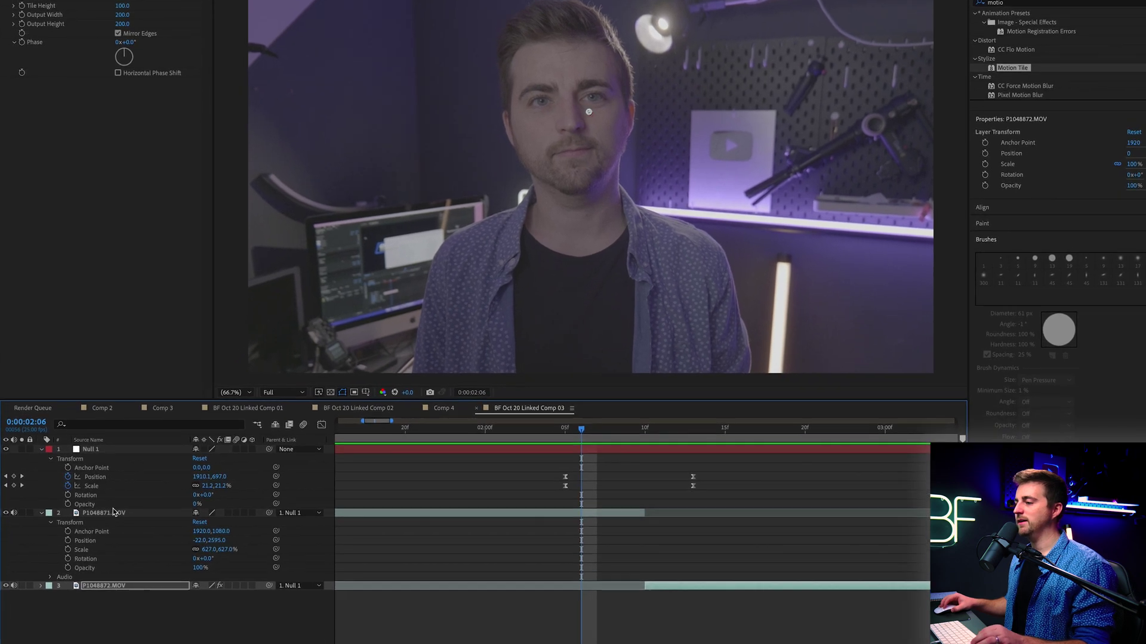
Enable motion blur for Null 1, P1048871.MOV, P1048872.MOV and the composition
left_click(103, 536)
left_click_drag(166, 592, 125, 487)
left_click(275, 404)
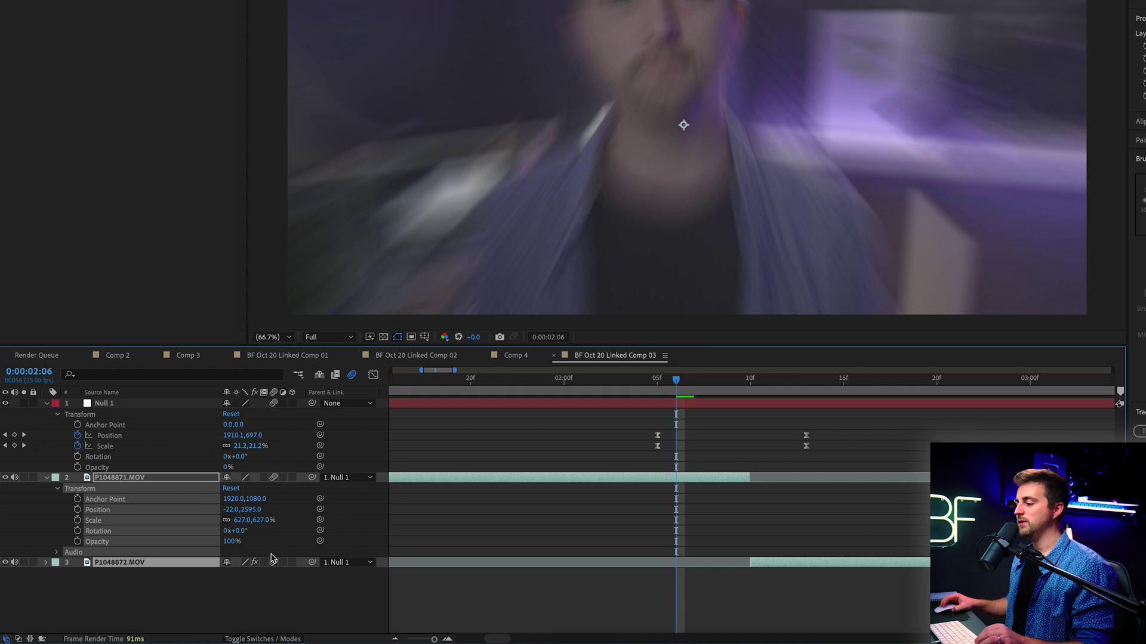
Toggle the timeline columns between switches and modes, and compare the frame with composition motion blur off and on
left_click(269, 639)
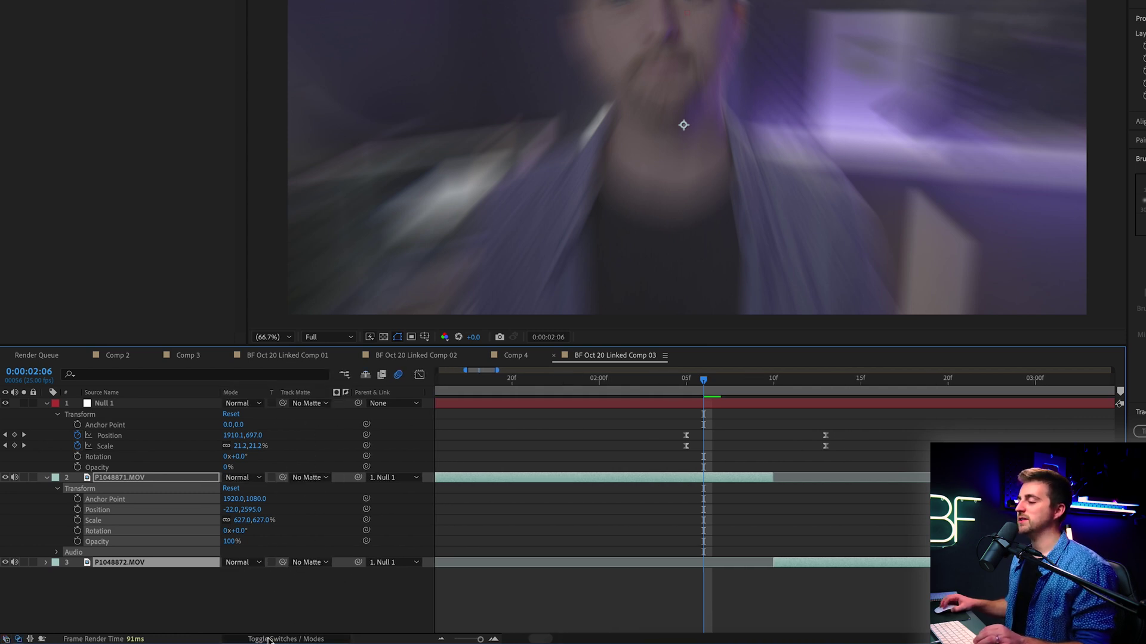
left_click(269, 639)
left_click(296, 639)
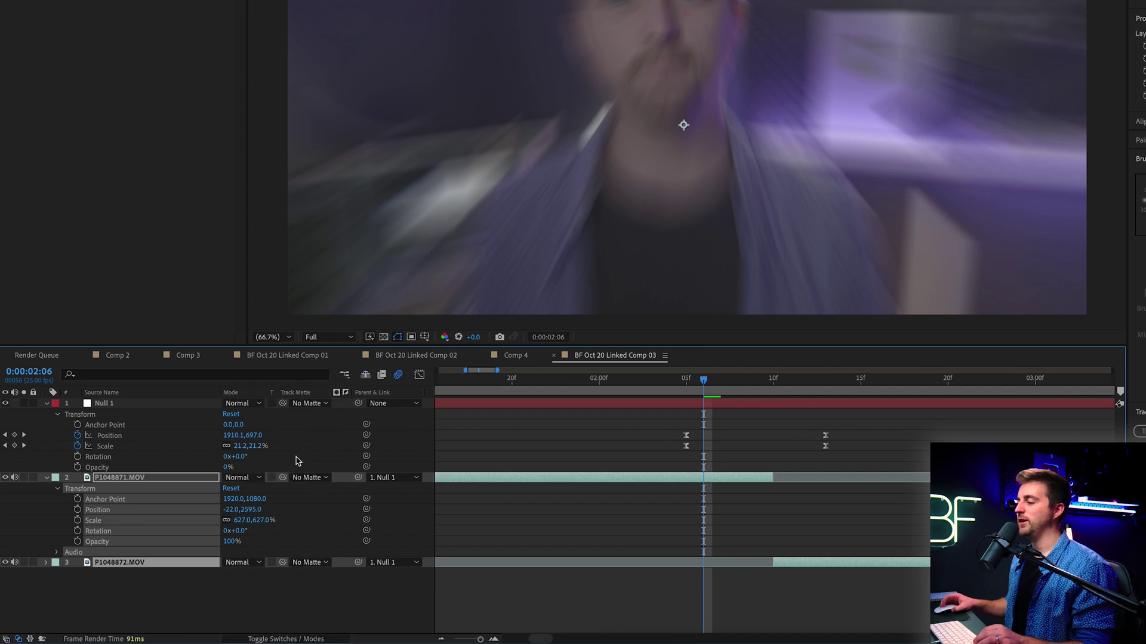
left_click(308, 639)
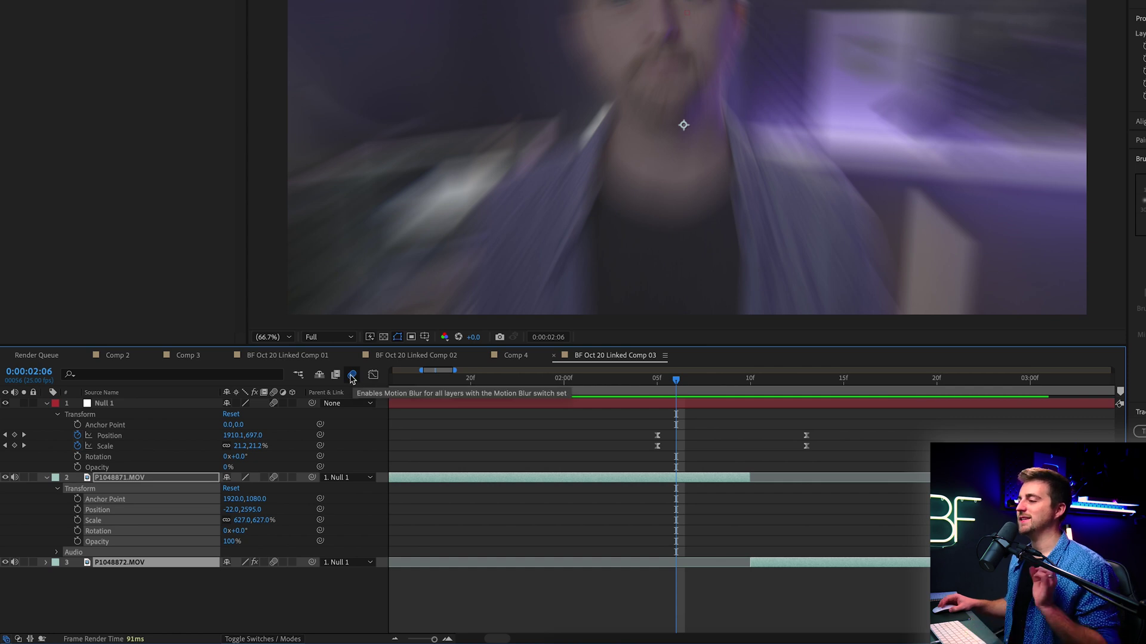
left_click(352, 377)
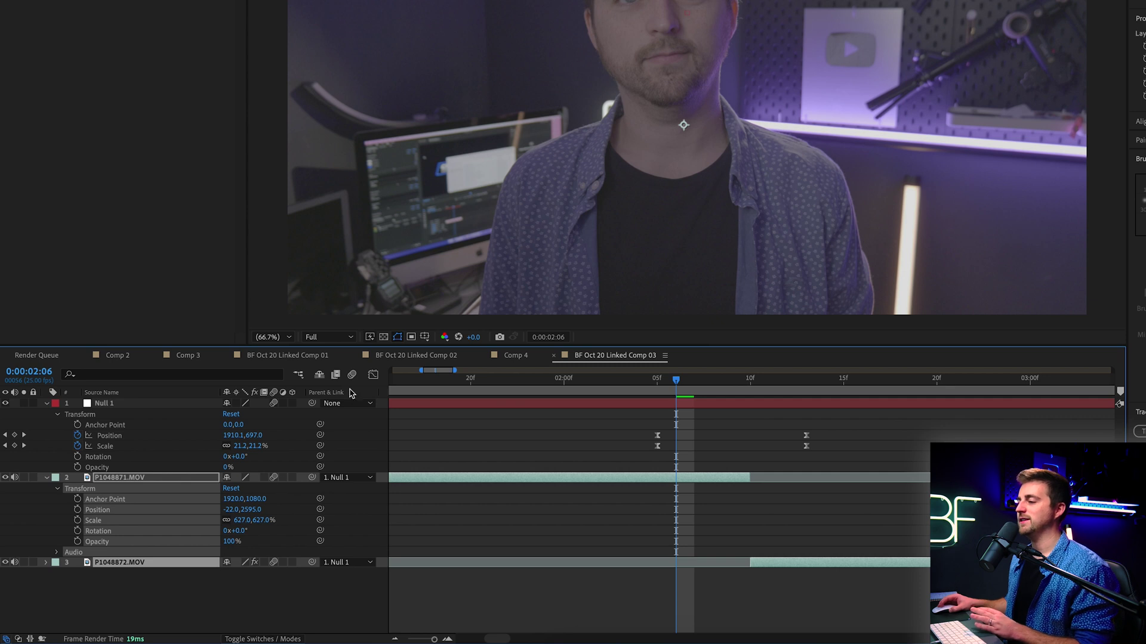
left_click(352, 376)
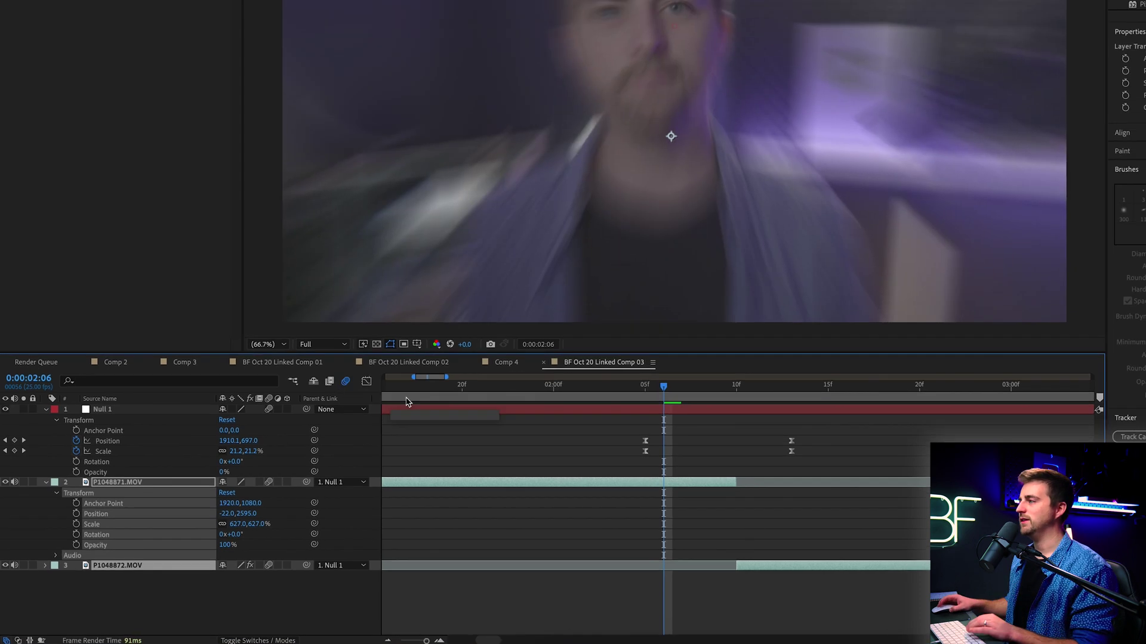
Play back the motion-blurred transition from 0:00:01:17 and inspect the frame at 0:00:02:07
left_click_drag(663, 381, 414, 383)
key("space")
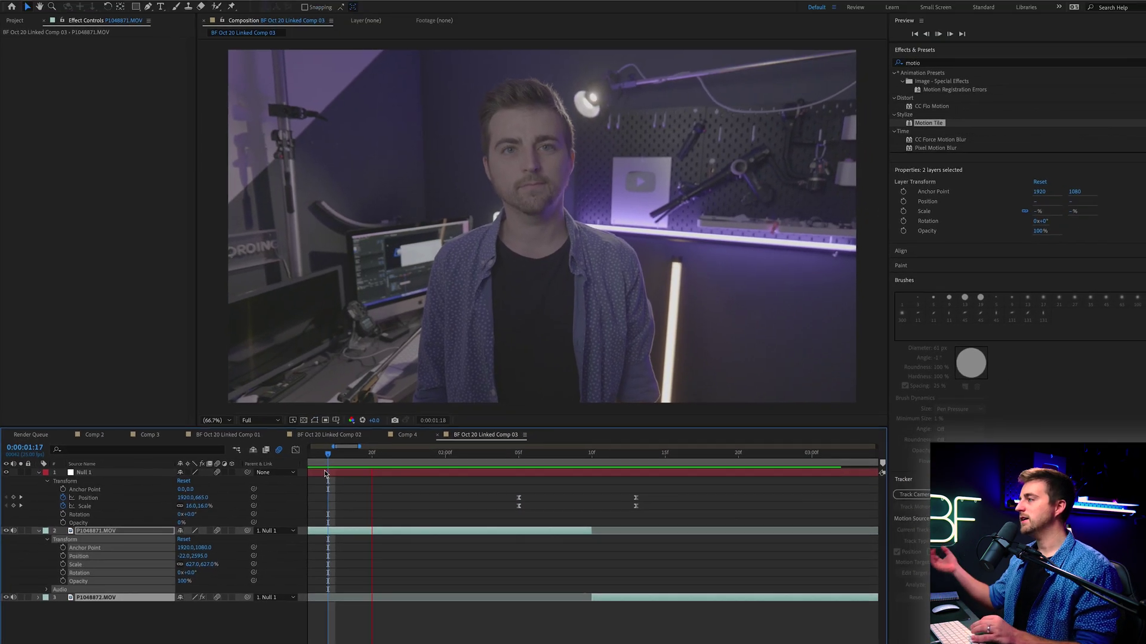
key("space")
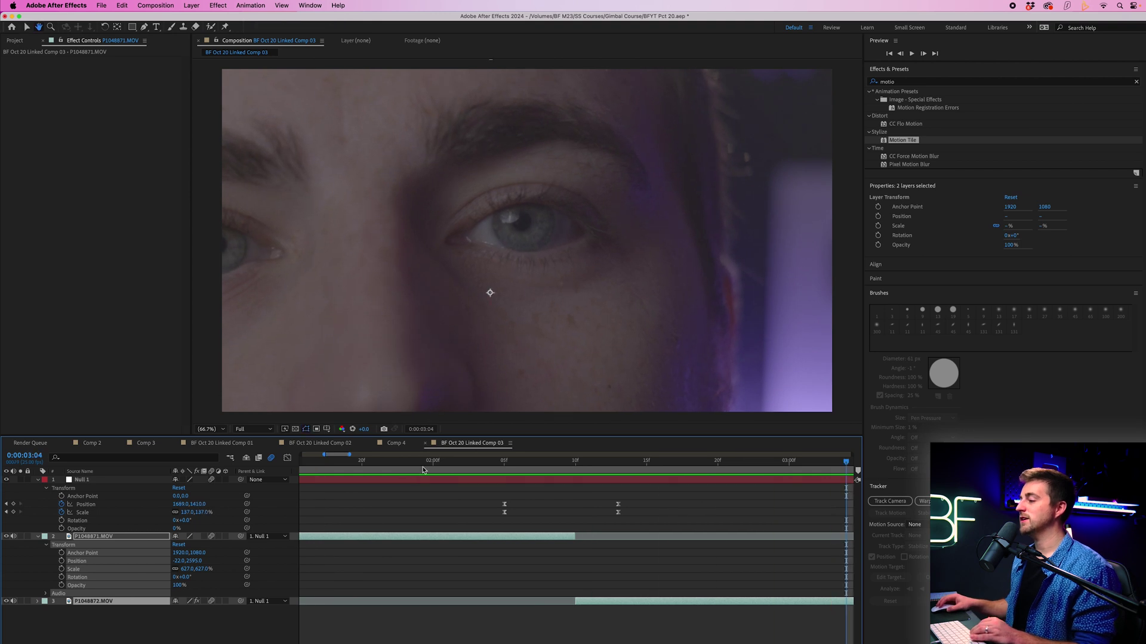
left_click_drag(422, 470, 532, 470)
Lengthen the clip overlap by starting P1048872.MOV at 0:00:02:08 and ending P1048871.MOV at 0:00:02:12
left_click(582, 577)
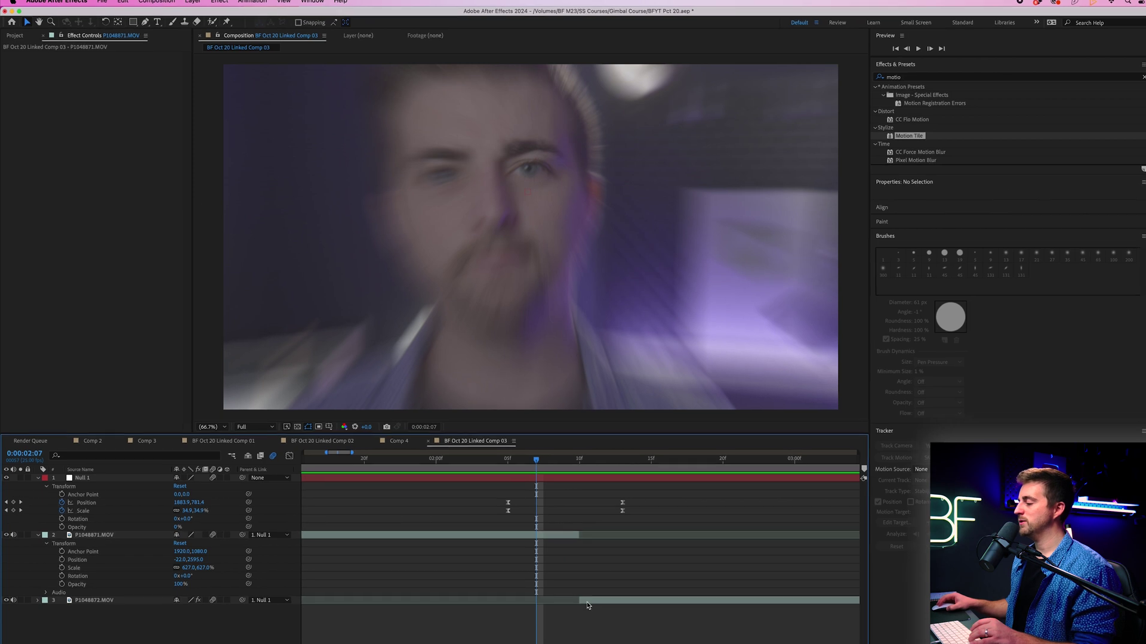
left_click_drag(576, 602, 561, 604)
left_click_drag(686, 576, 668, 576)
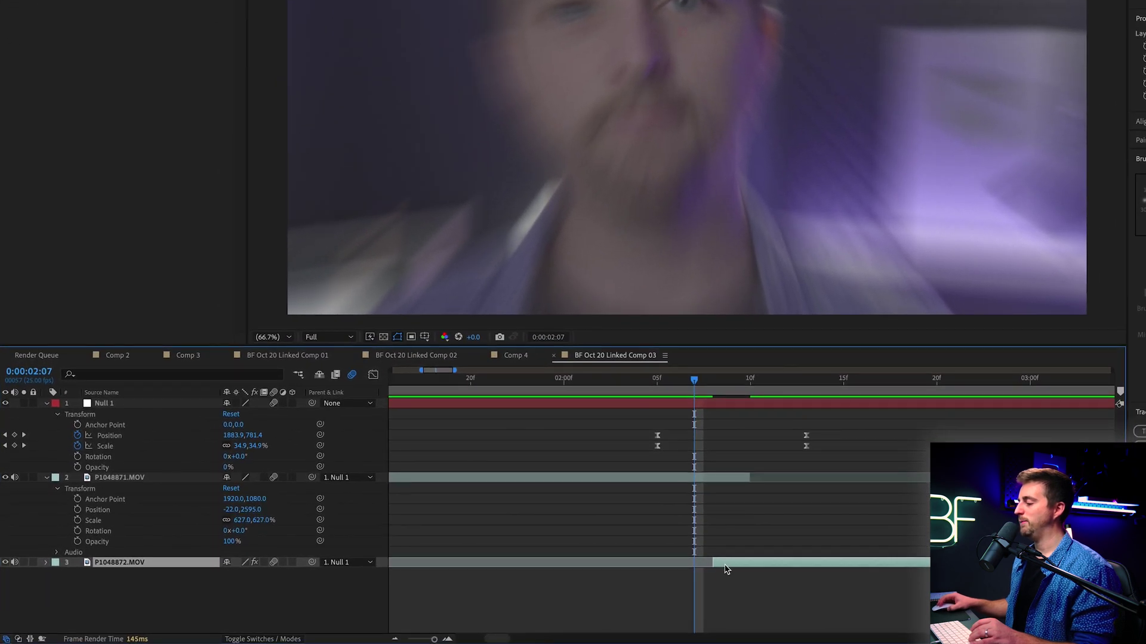
left_click(708, 389)
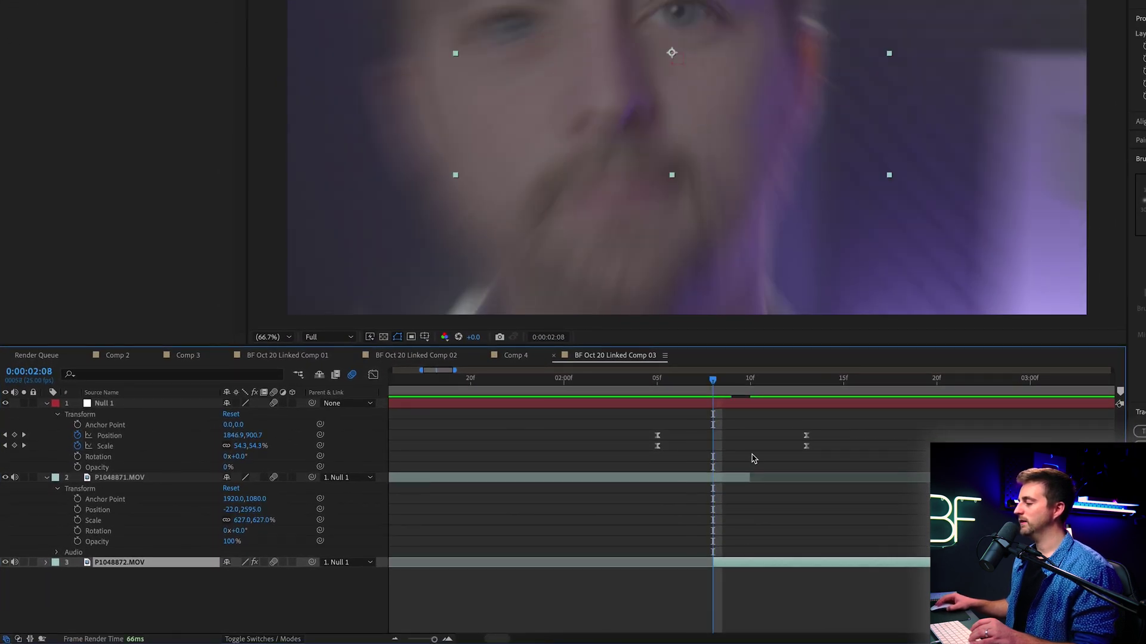
left_click(750, 476)
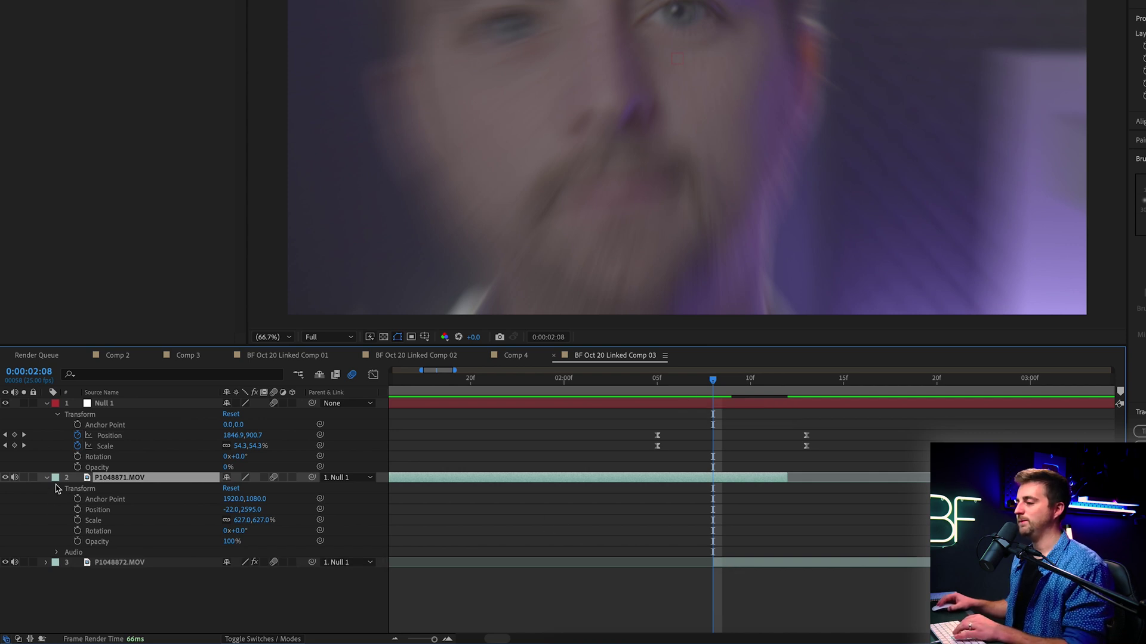
Keyframe the Opacity of P1048871.MOV from 100% at 0:00:02:08 to 0% at 0:00:02:12
left_click(77, 543)
left_click_drag(722, 388, 788, 386)
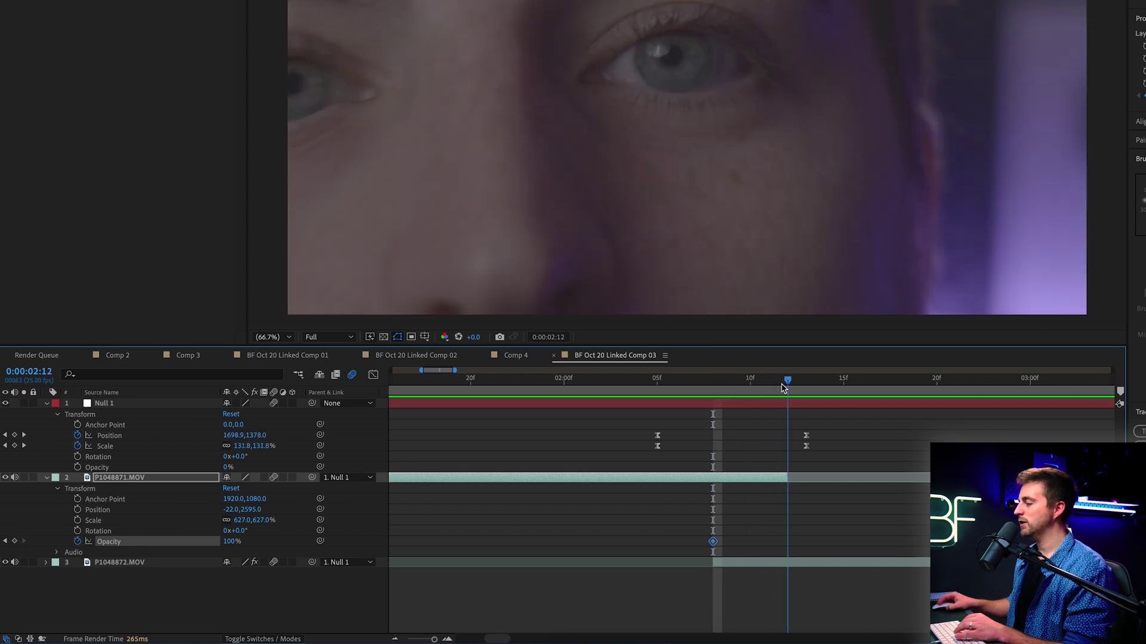
left_click(228, 542)
type("0")
key("Return")
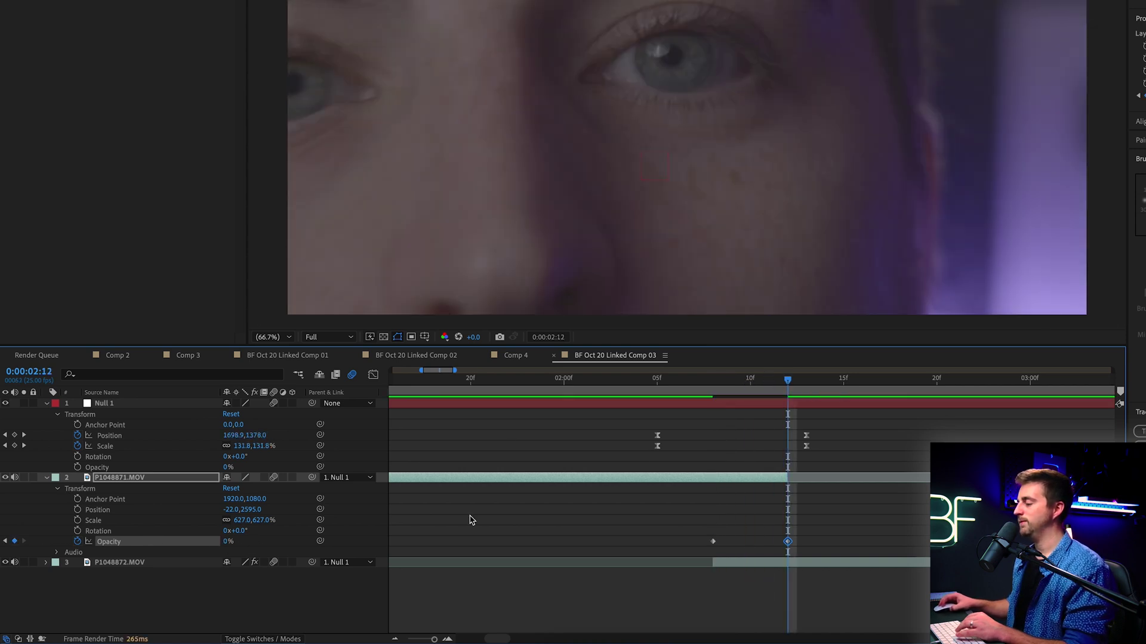
Review the cross-fade by playing from 0:00:02:03 and scrubbing to 0:00:02:10
left_click_drag(783, 399, 625, 392)
key("space")
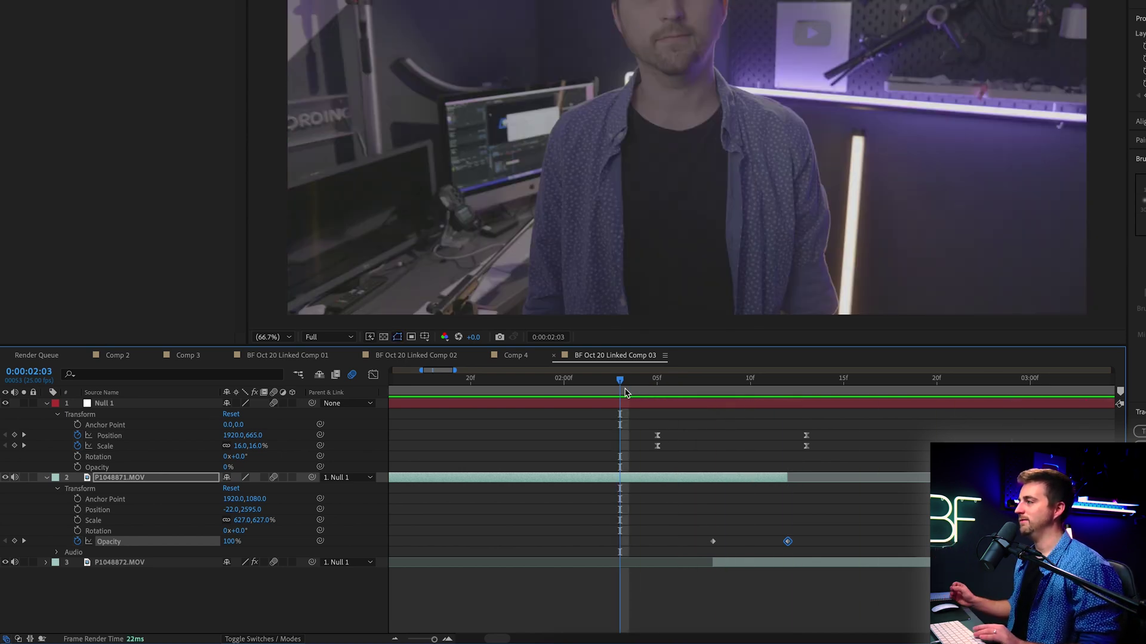
left_click_drag(650, 392, 747, 392)
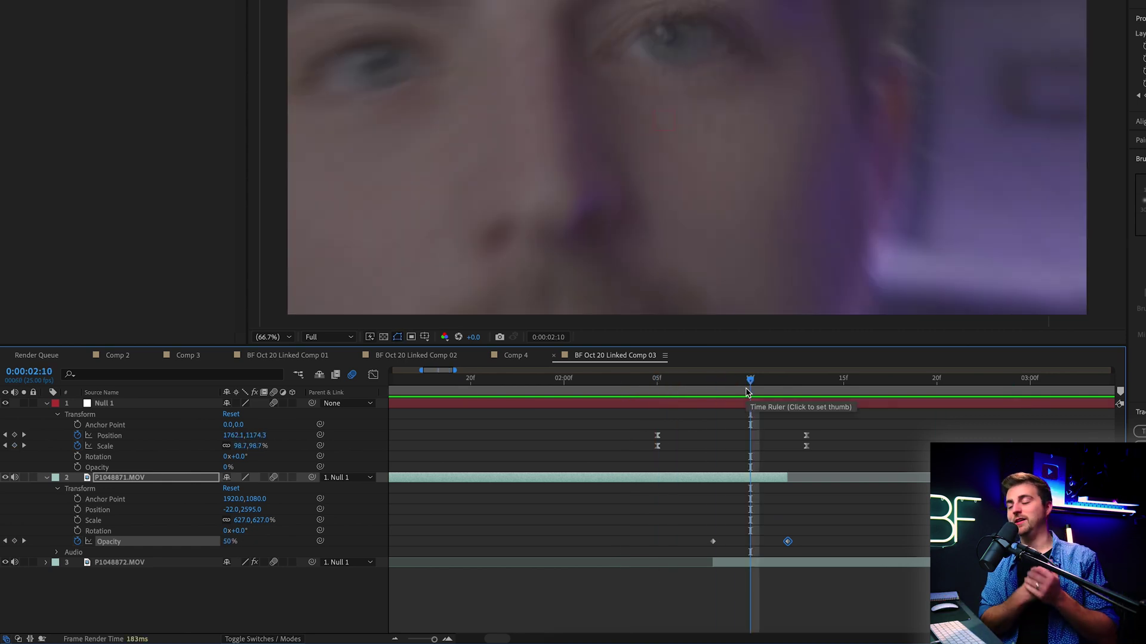
Add Position and Scale keyframes with the current values to Null 1 at 0:00:02:16
left_click_drag(747, 392, 864, 386)
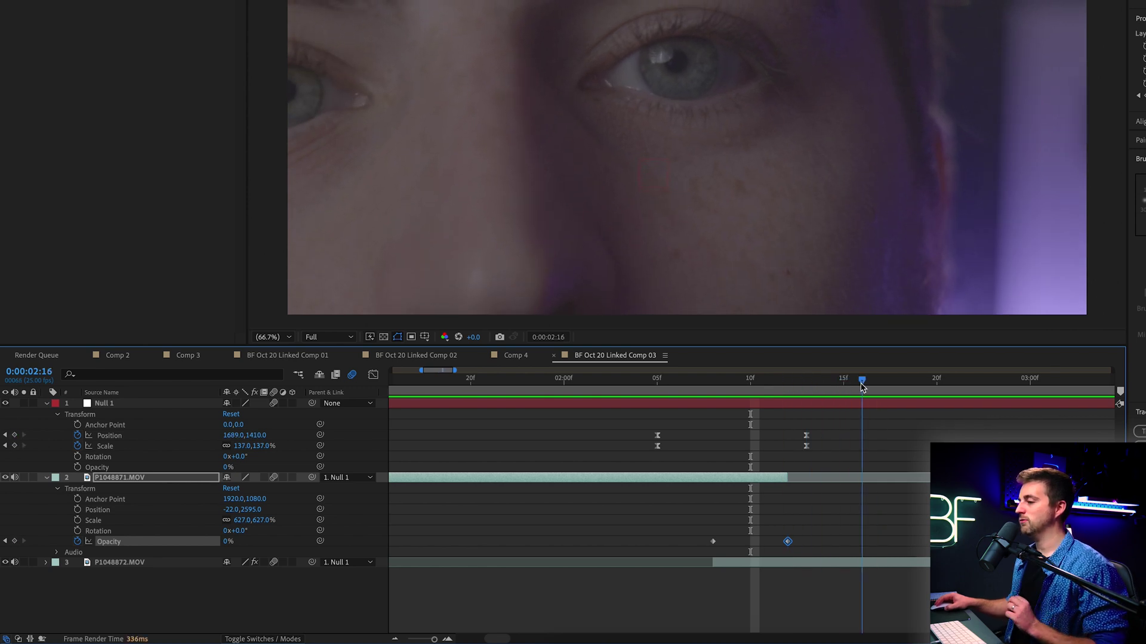
left_click(15, 446)
left_click(14, 435)
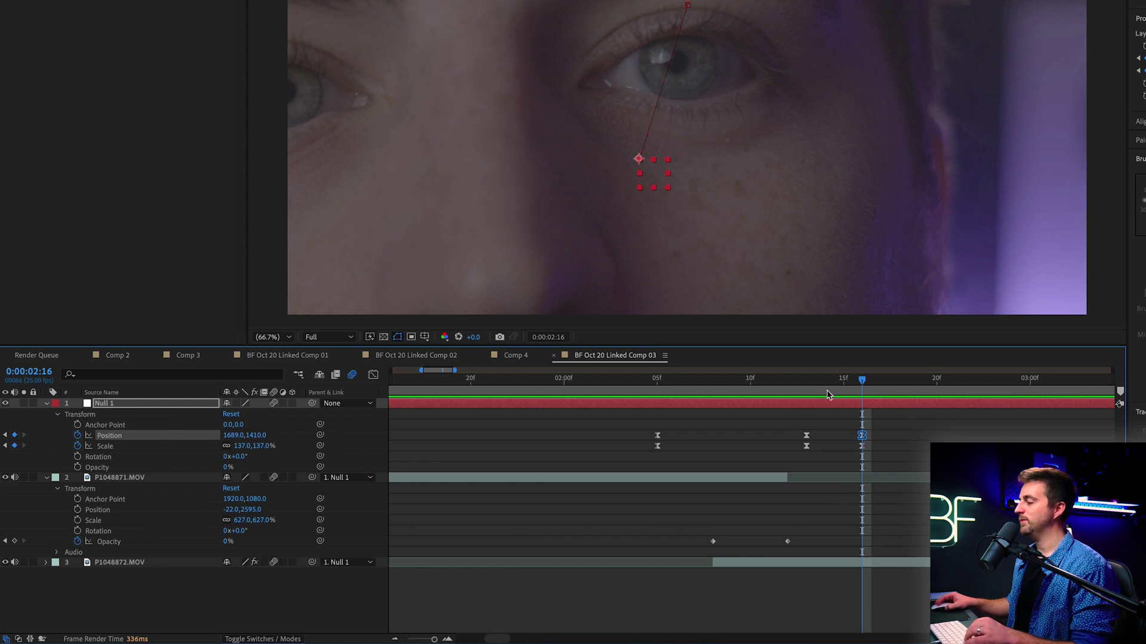
Set Null 1's keyframes at 0:00:02:13 to 186% scale and position 1689, 1501, and move them to 0:00:02:11
left_click(807, 385)
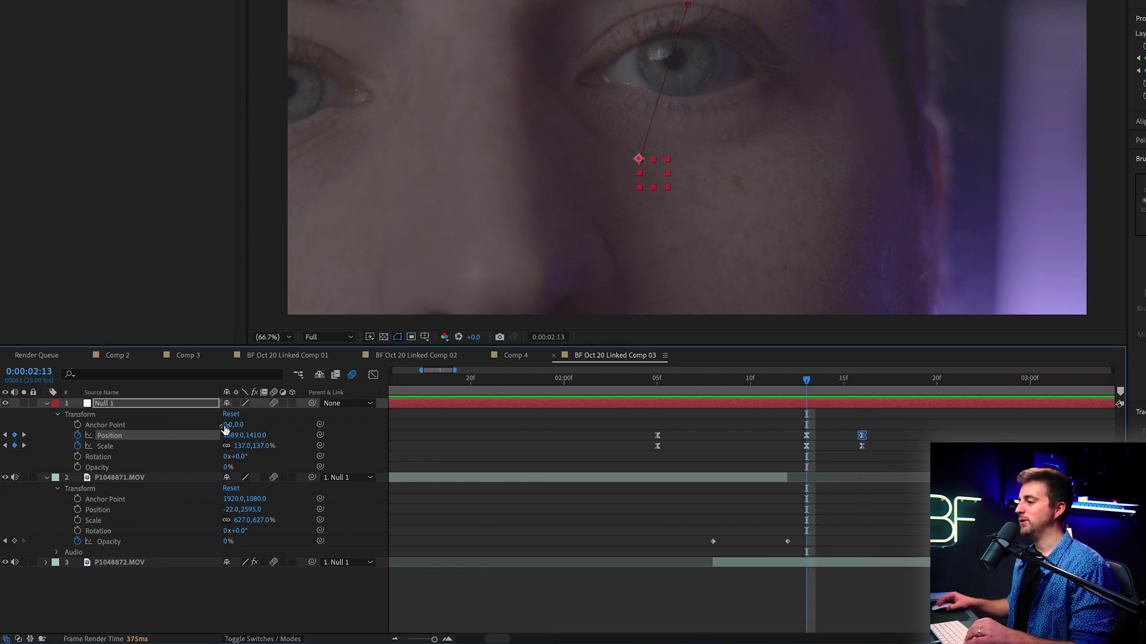
left_click_drag(247, 446, 288, 434)
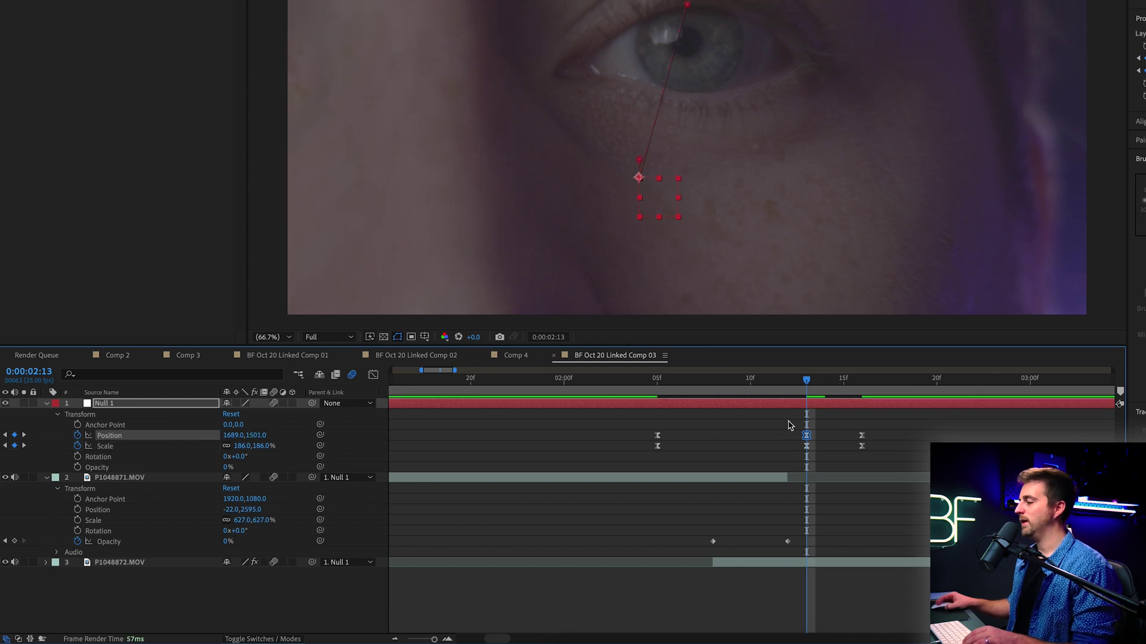
left_click_drag(806, 447, 770, 448)
Play back the overshooting zoom several times from 0:00:02:00 and inspect the frame at 0:00:02:11
left_click(561, 391)
key("space")
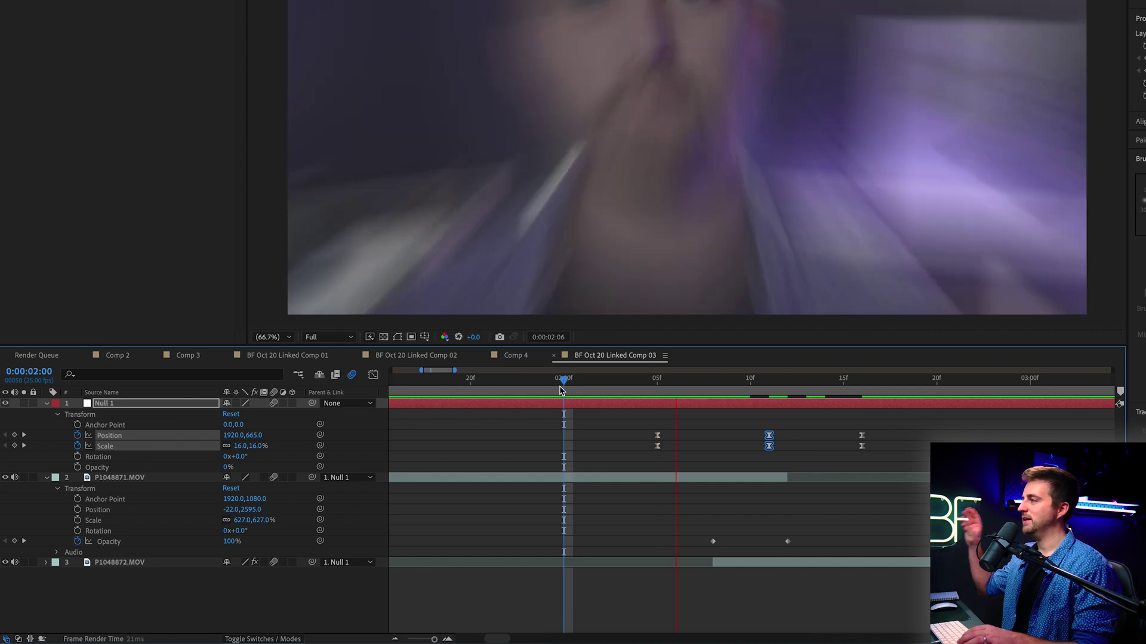
key("space")
left_click(562, 391)
key("space")
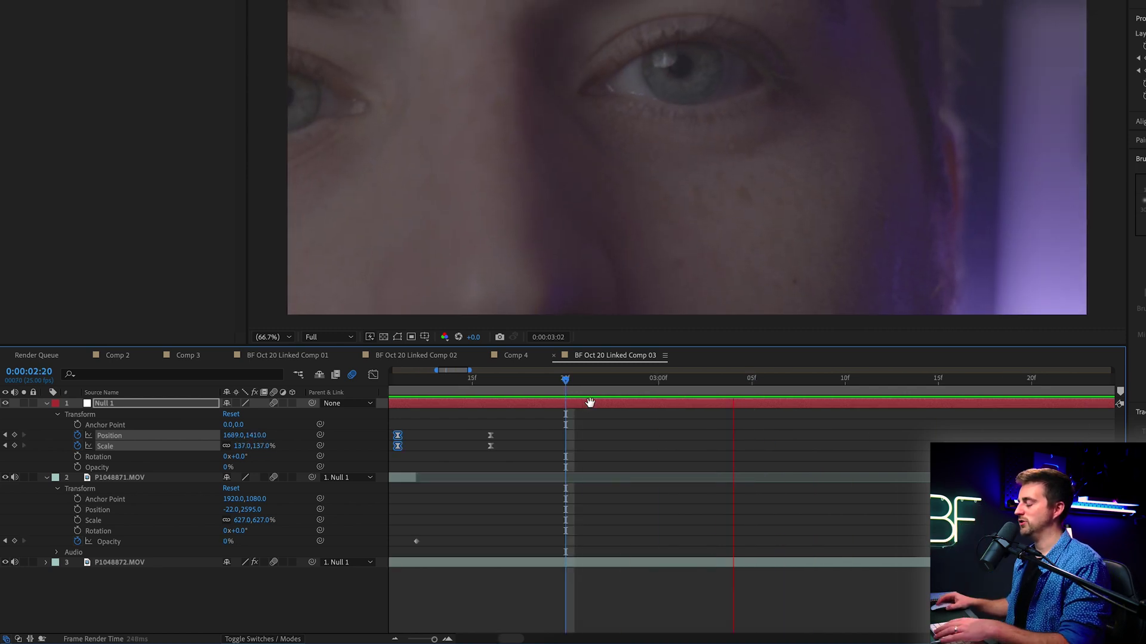
key("space")
key("minus")
mouse_move(561, 391)
left_mouse_down()
mouse_move(512, 389)
mouse_move(575, 388)
left_mouse_up()
key("space")
key("space")
left_click(537, 388)
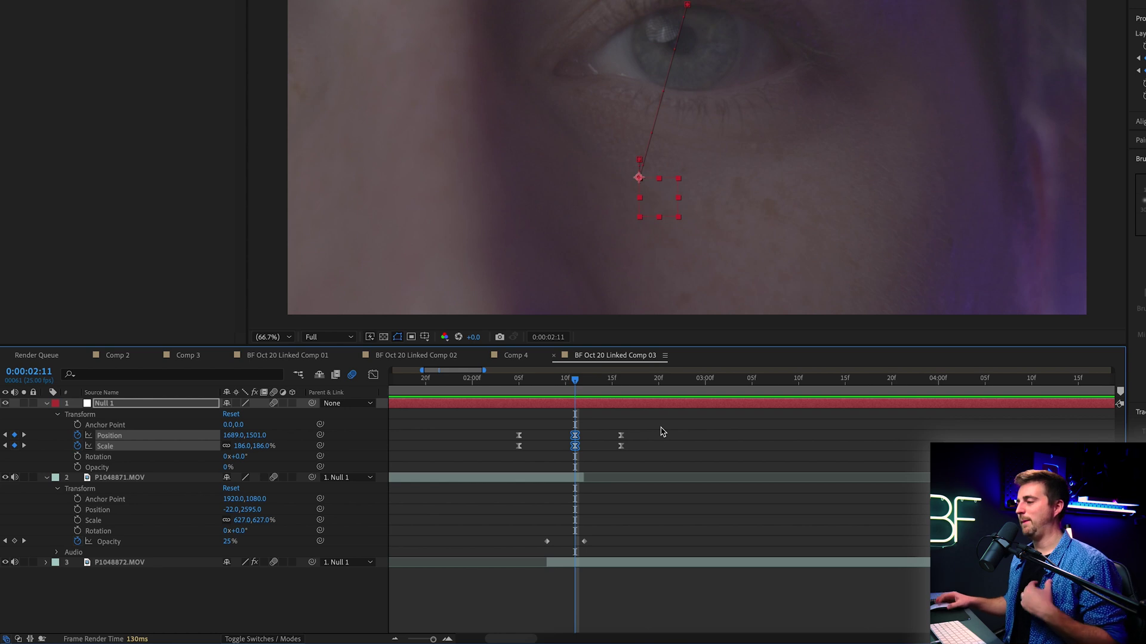
Shift all of Null 1's Position and Scale keyframes two frames later to start at 0:00:02:07, and preview from 0:00:02:04
left_click_drag(661, 432, 537, 451)
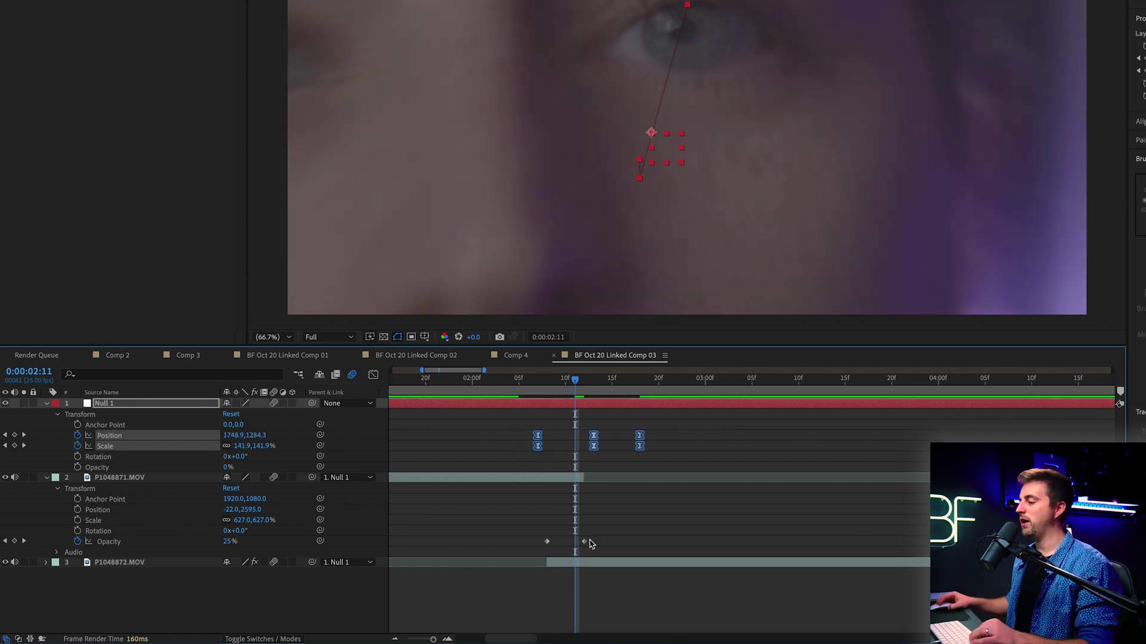
left_click_drag(571, 382, 515, 380)
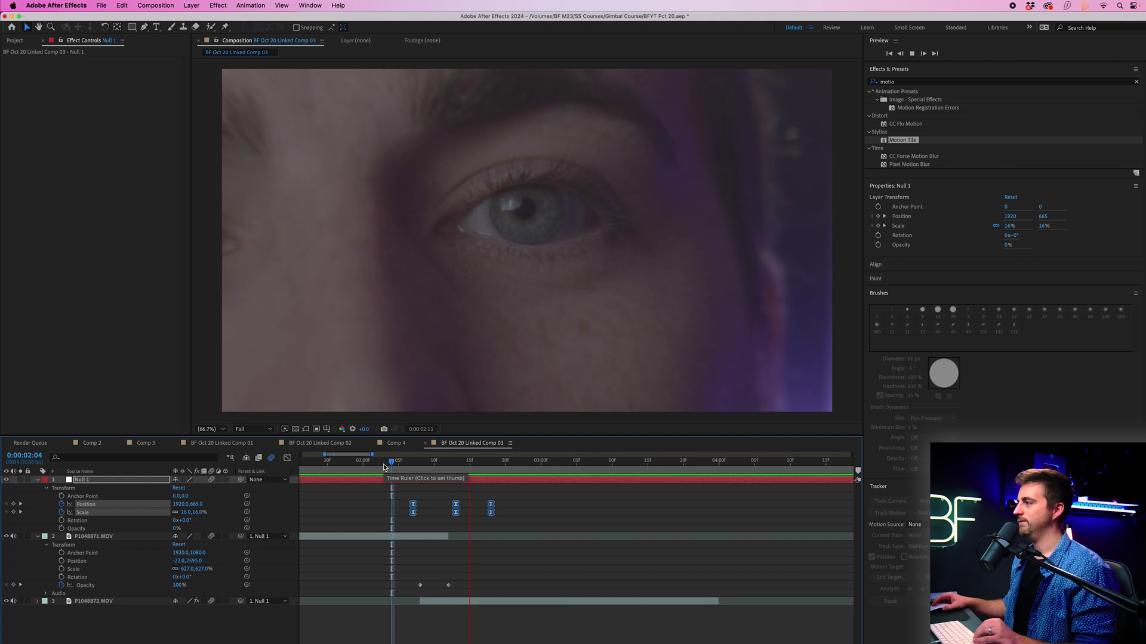
Move Null 1's last Position and Scale keyframes later to 0:00:02:23 and preview the slower settle from 0:00:02:04
key("space")
left_click_drag(511, 494, 487, 518)
left_click_drag(491, 512, 527, 517)
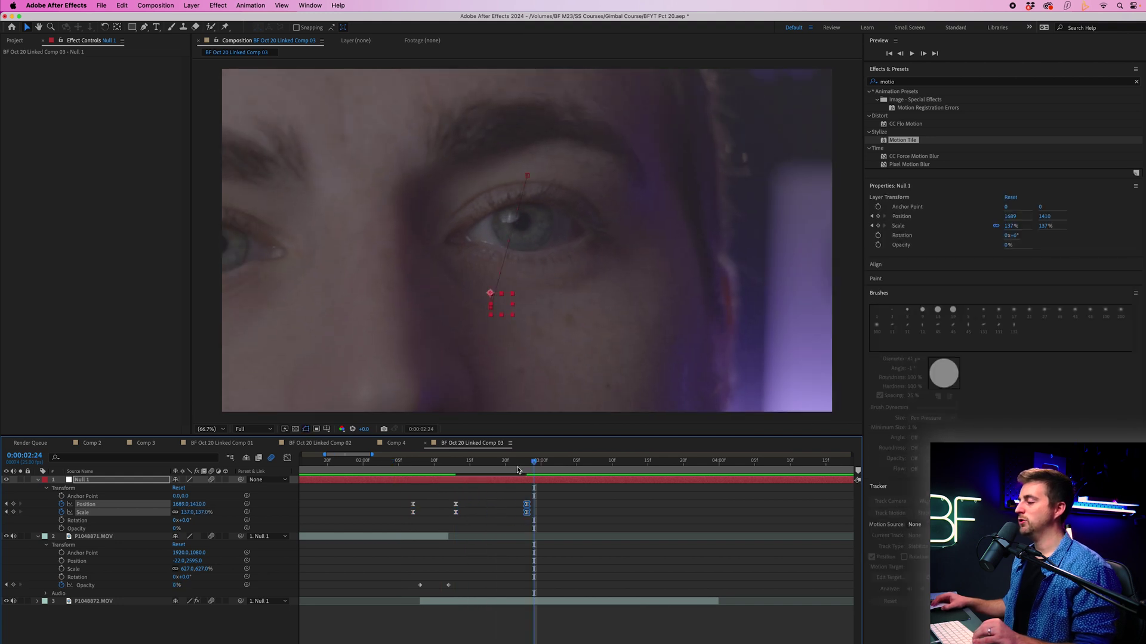
left_click(392, 466)
key("space")
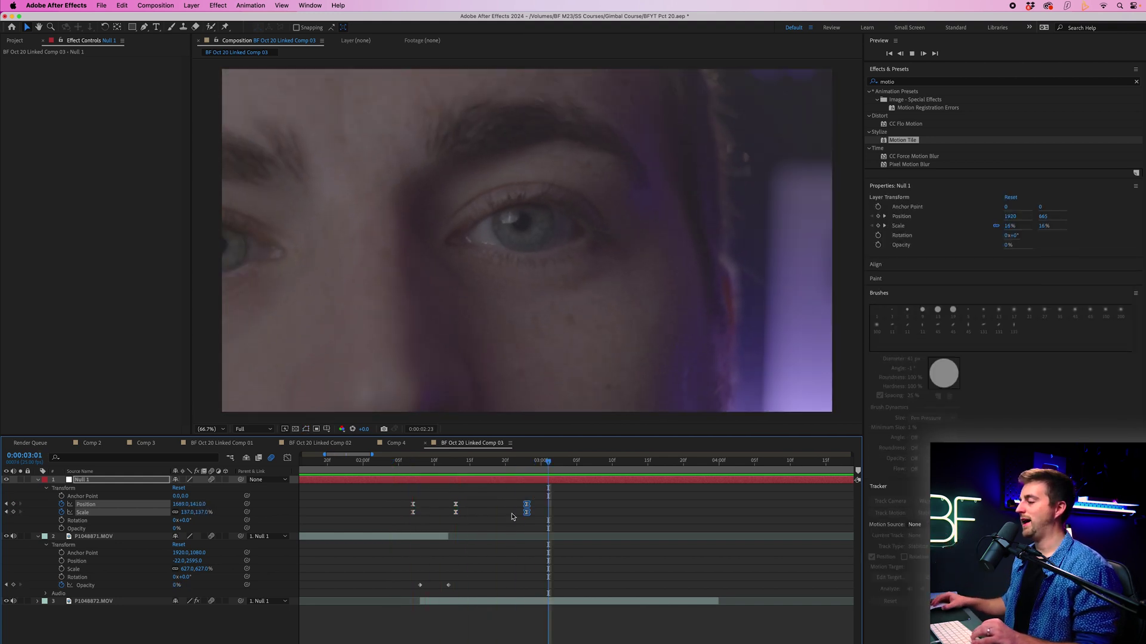
Move Null 1's last Position and Scale keyframes out to 0:00:03:10 and preview the zoom from 0:00:02:07
left_click_drag(528, 505, 591, 511)
left_click_drag(503, 489, 612, 512)
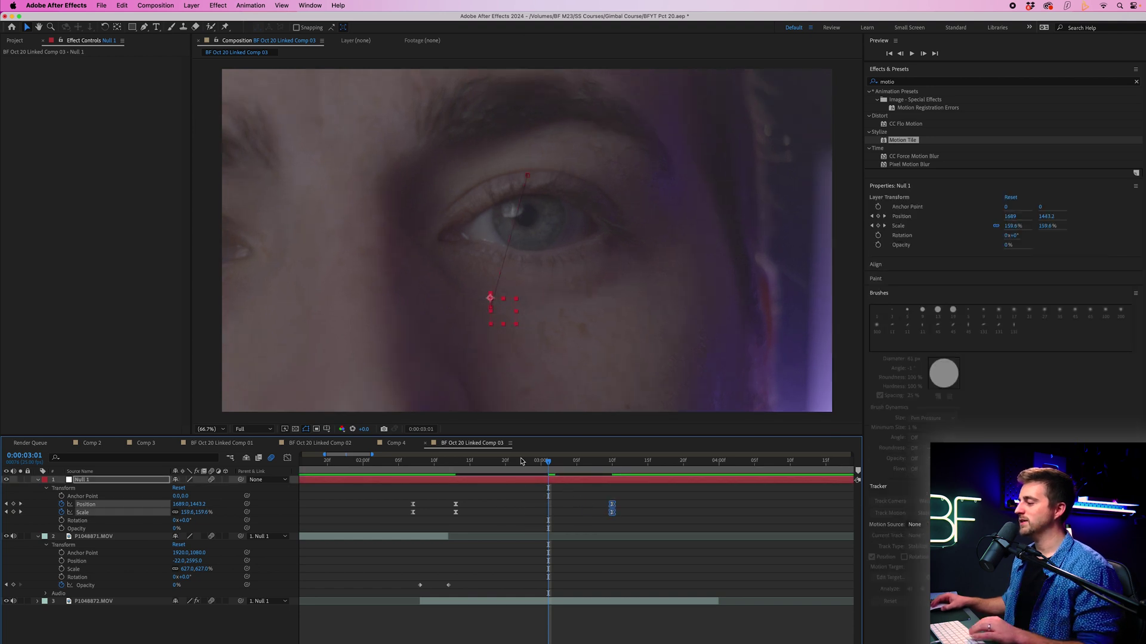
left_click(420, 464)
key("space")
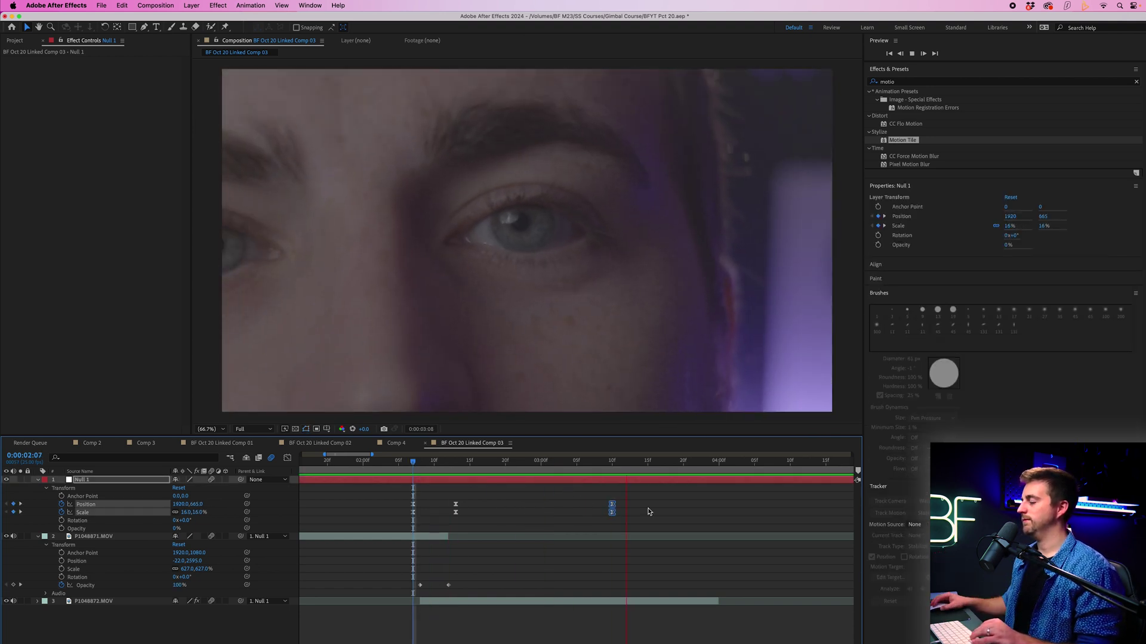
key("space")
Move Null 1's last Position and Scale keyframes back to 0:00:02:16 and preview the quicker settle from just before the zoom
left_click_drag(612, 511, 477, 511)
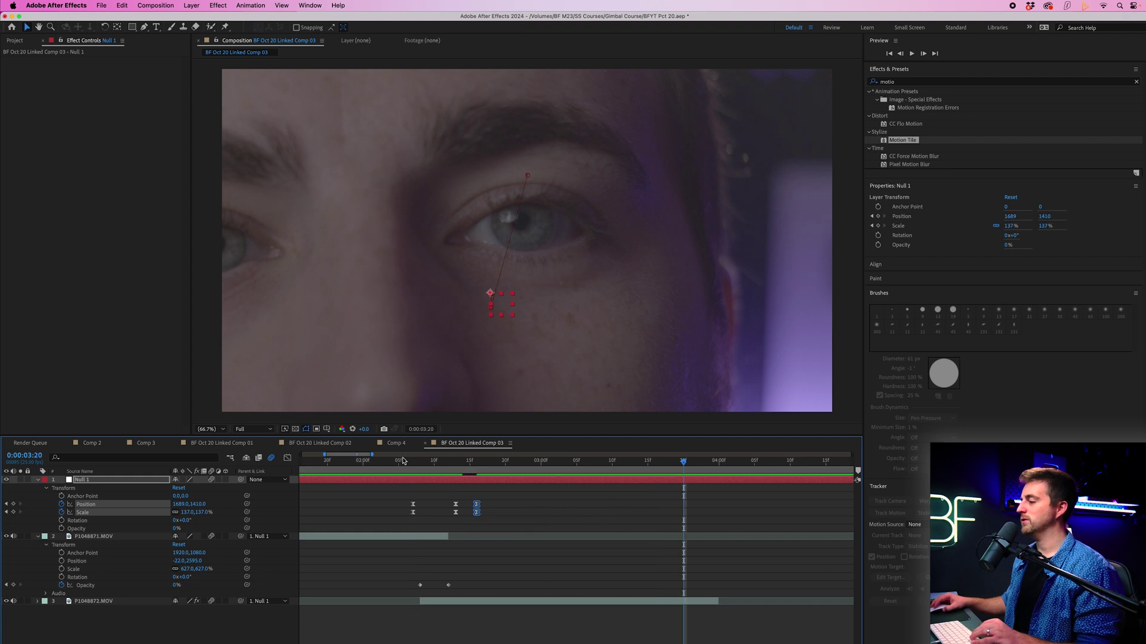
left_click(406, 461)
key("space")
key("space")
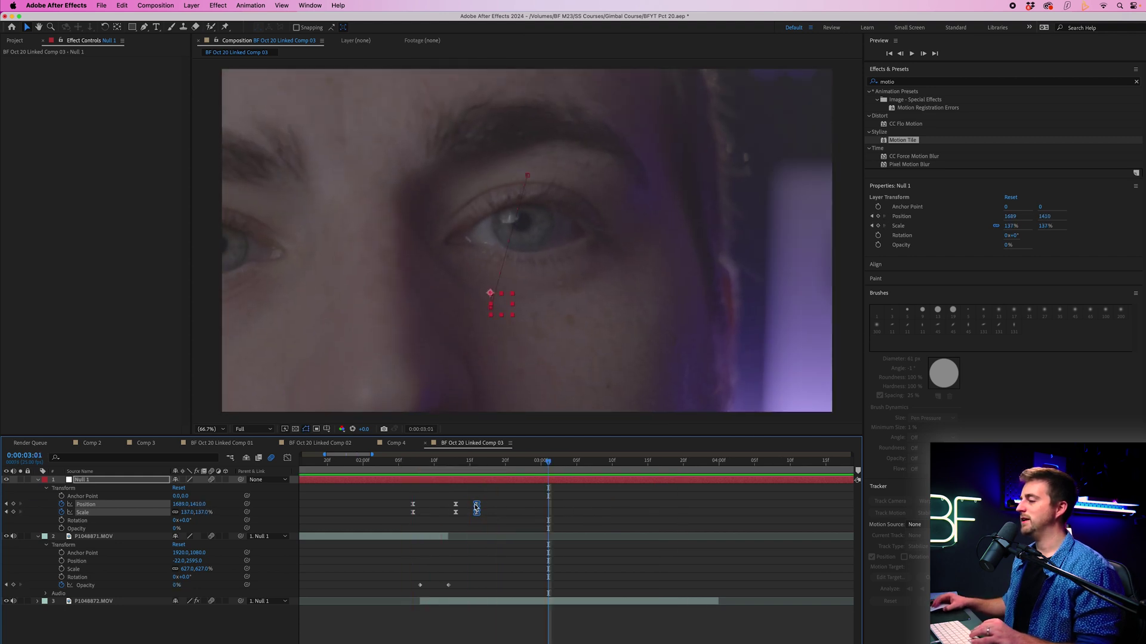